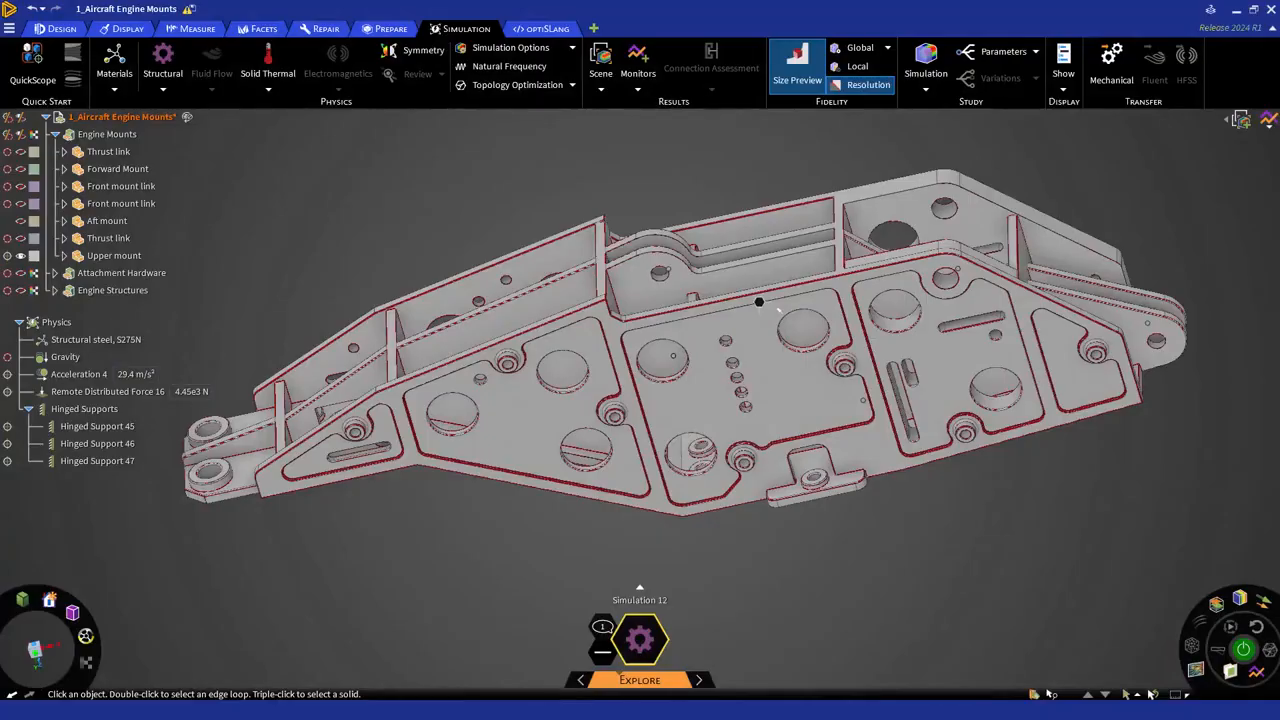
Turn off the size preview on the upper mount and solve the simulation.
click(797, 62)
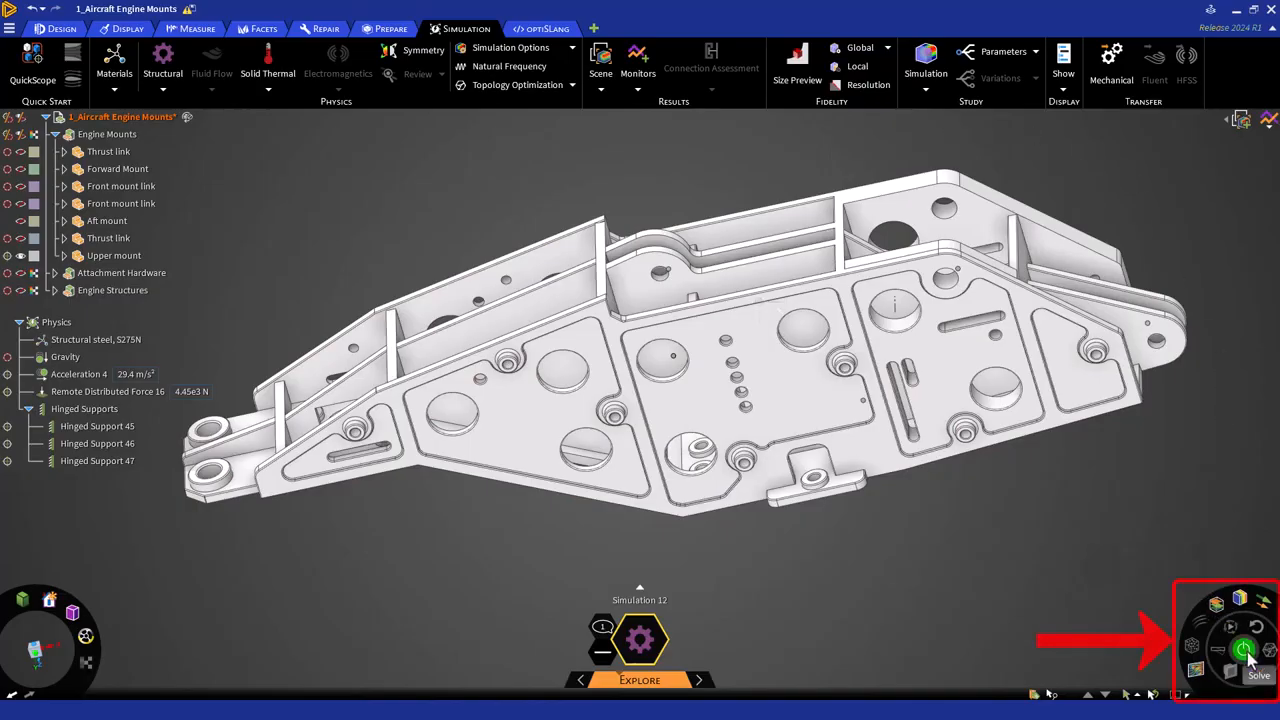
click(1246, 652)
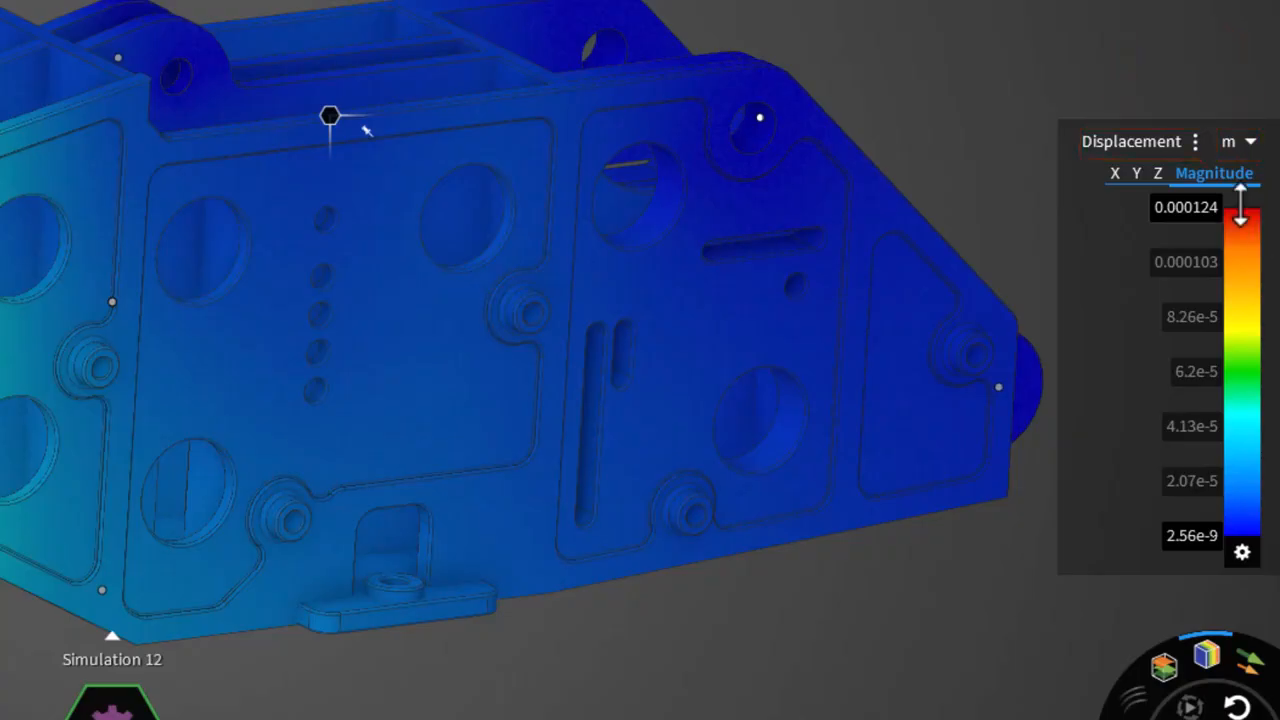
Narrow the displacement legend range to run from 6.34e-6 m to 0.000103 m.
drag(1240, 207, 1240, 228)
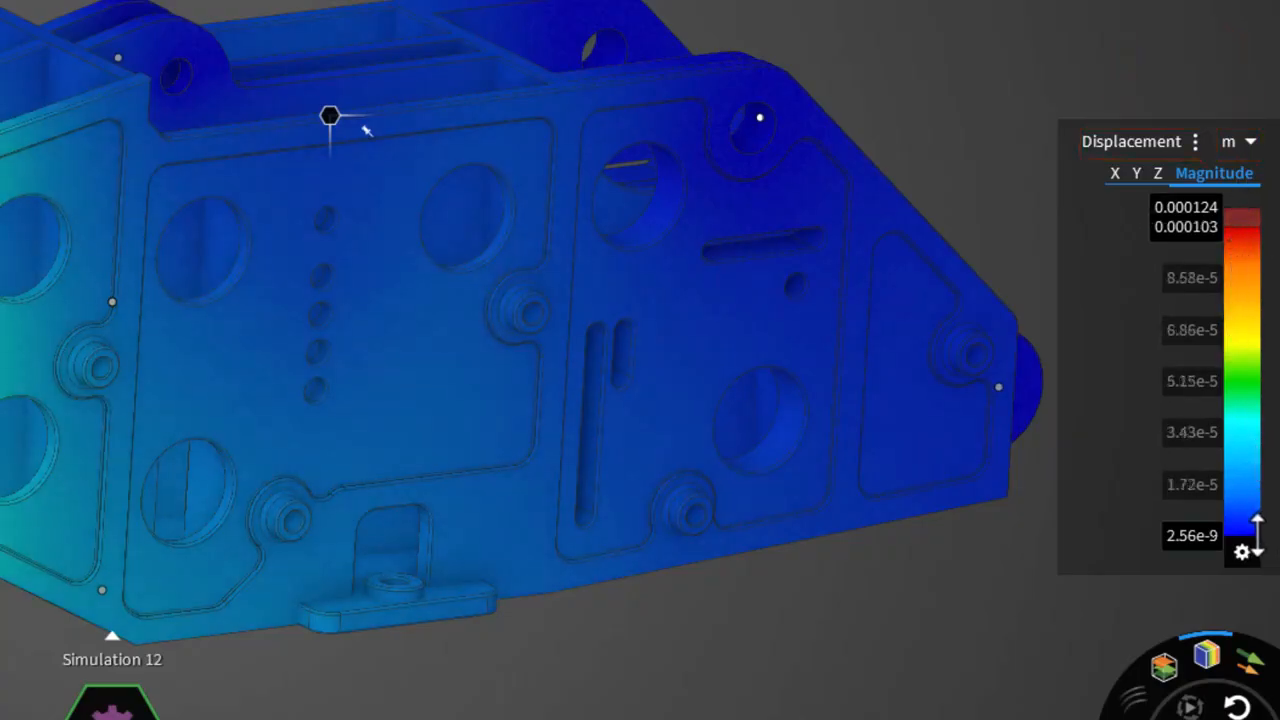
drag(1256, 535, 1252, 508)
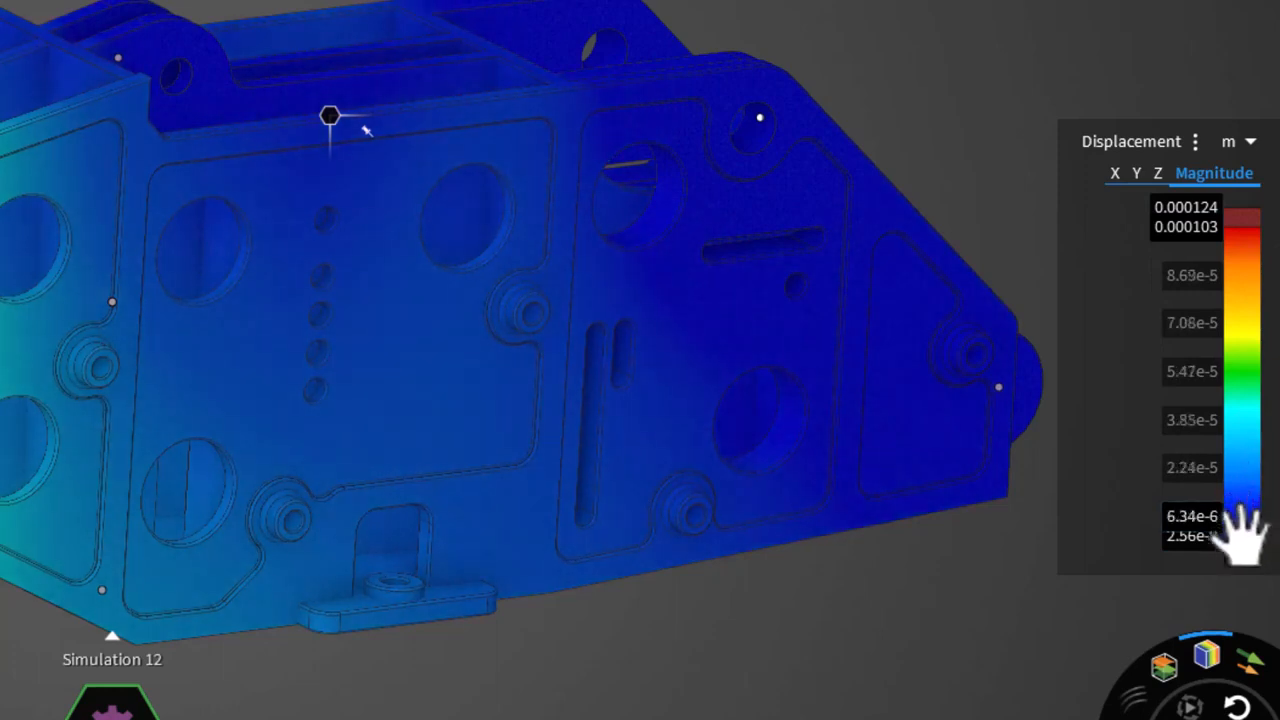
click(1201, 514)
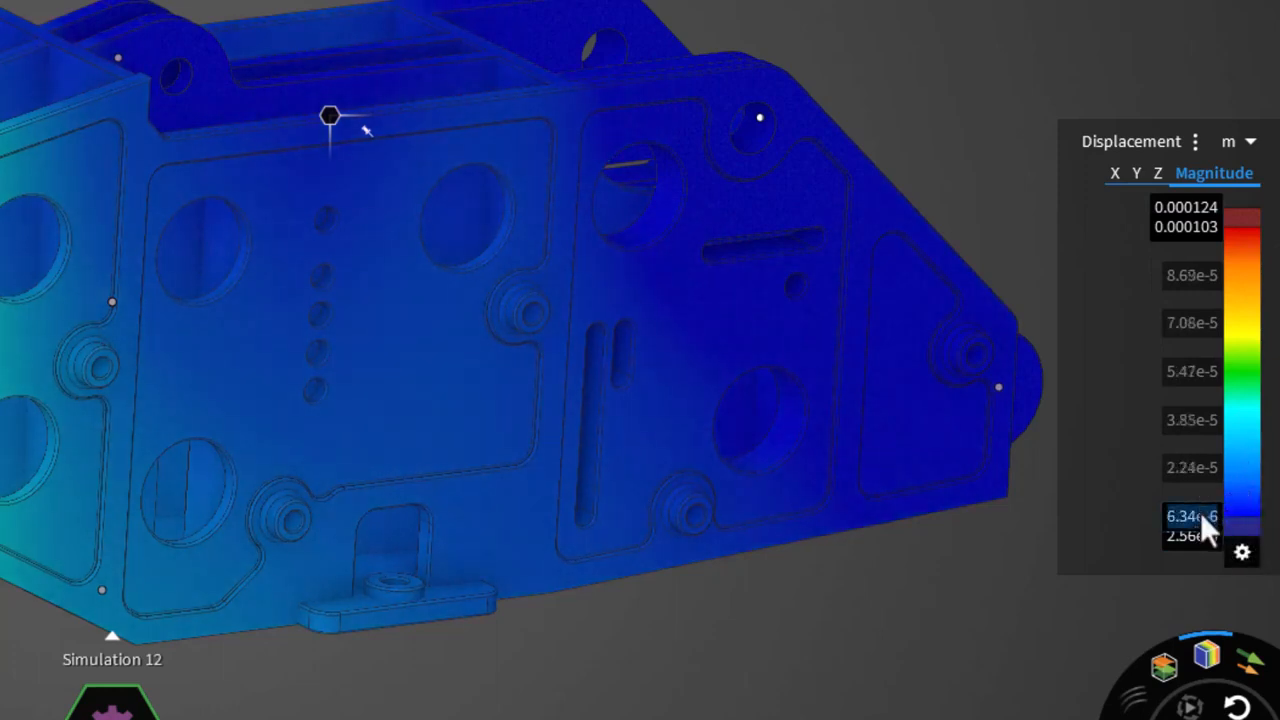
Configure the displacement legend to mute out-of-range results, mark the minimum and maximum locations, and use a banded gradient.
click(1242, 552)
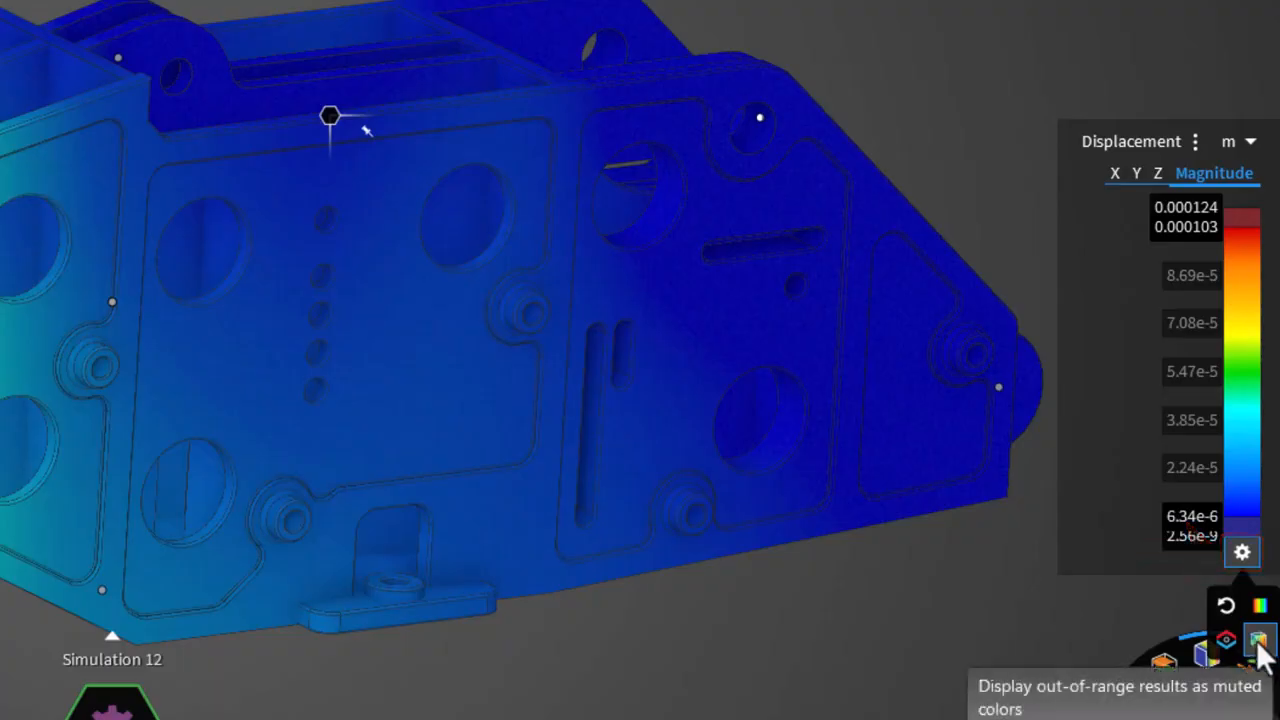
click(1258, 641)
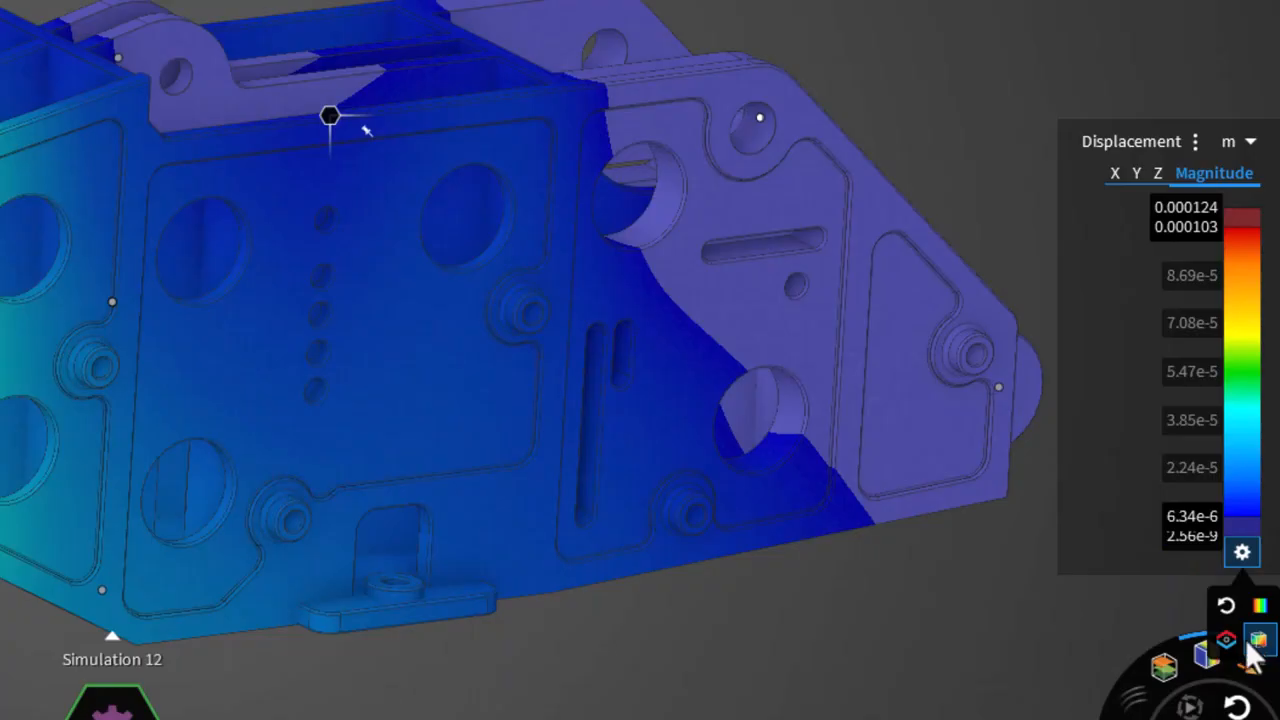
click(1232, 638)
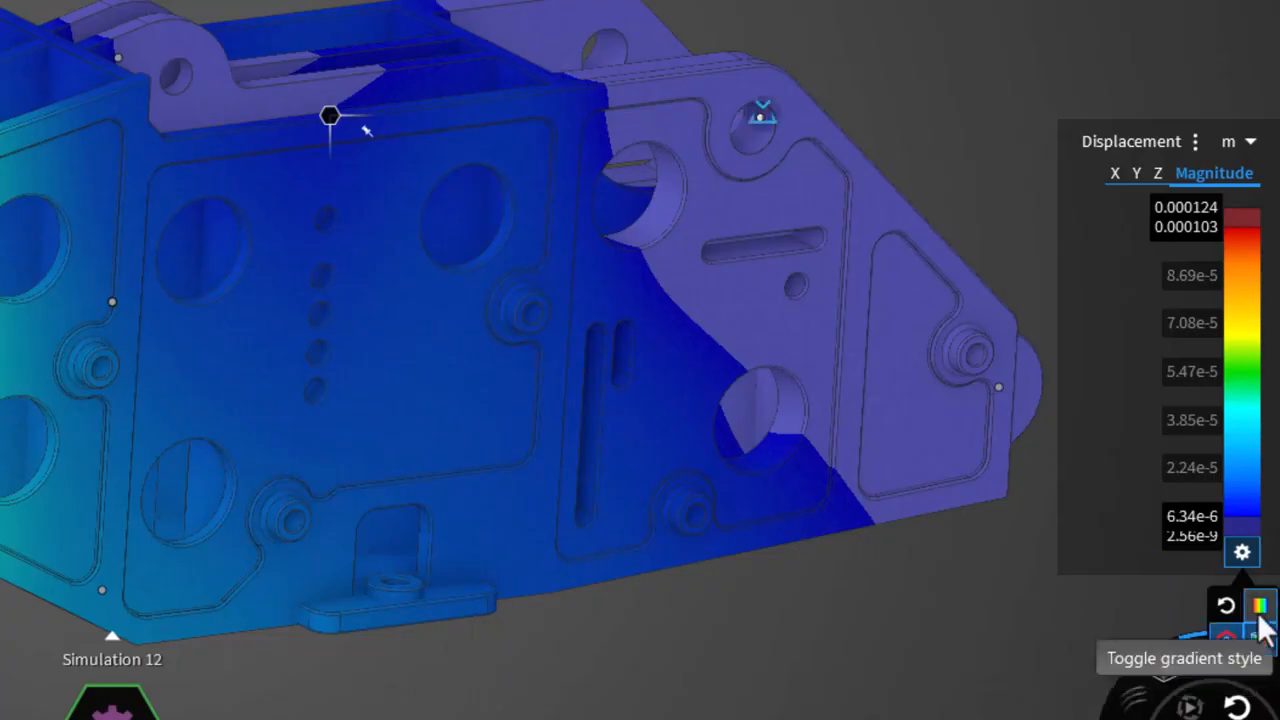
click(1260, 606)
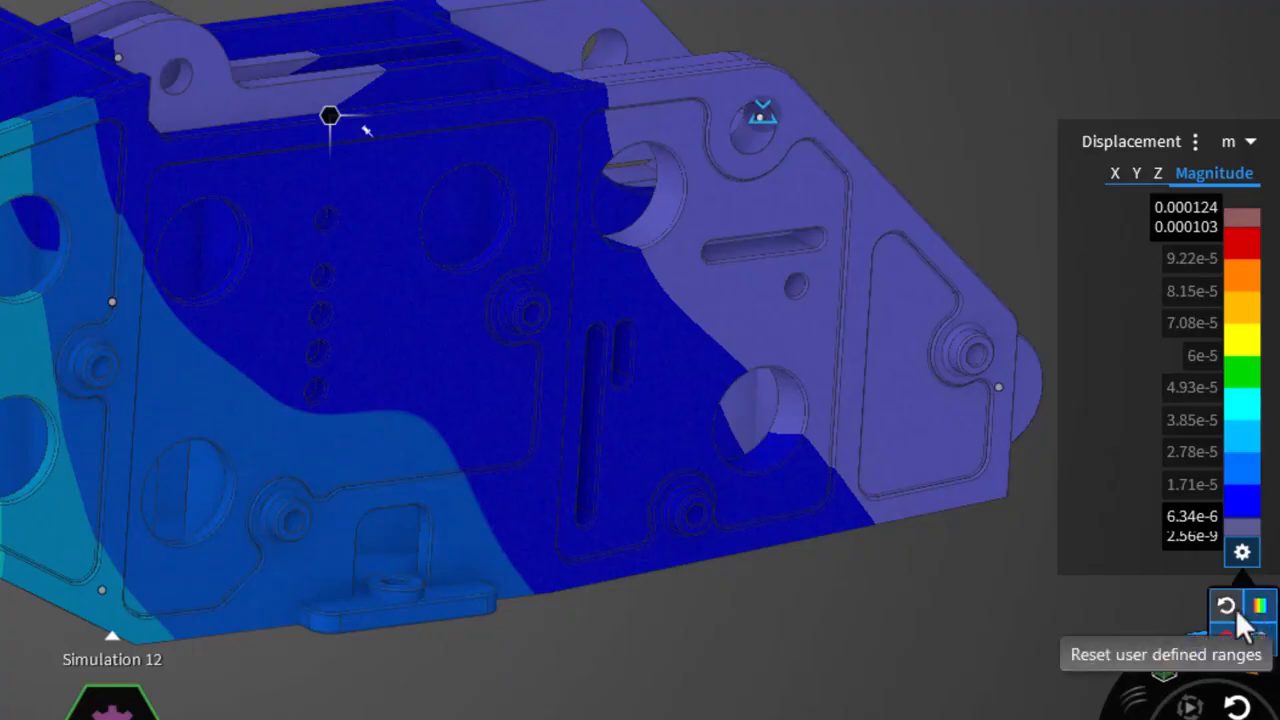
Reset the legend's user-defined range and switch the displacement units to mm.
click(1234, 608)
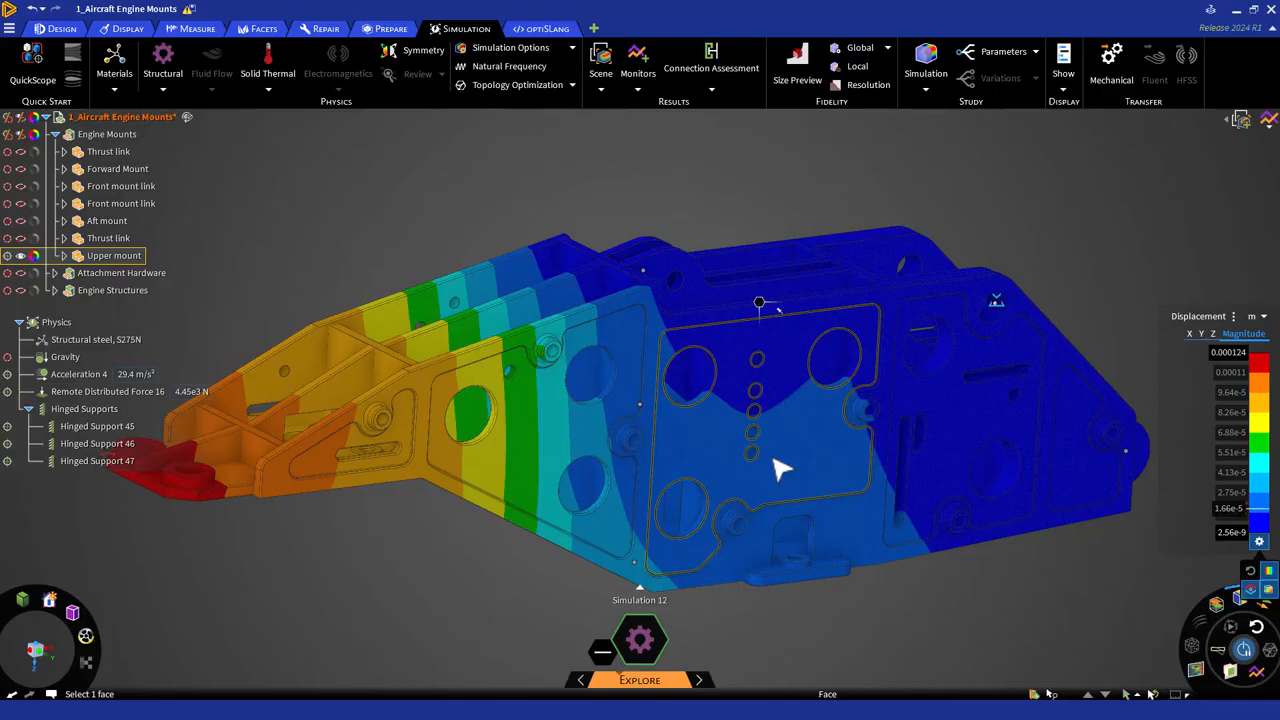
click(1257, 316)
click(1259, 454)
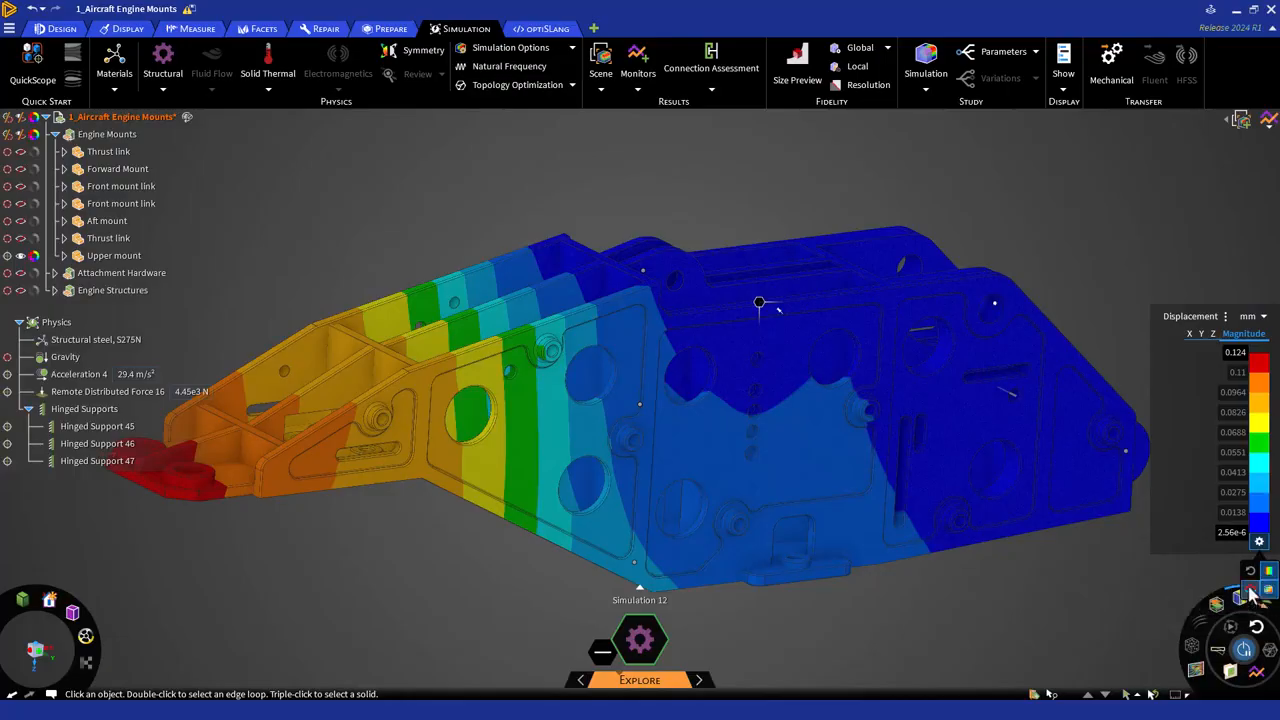
Stop the running solve and save the current displacement result view of the upper mount as a scene.
click(1242, 651)
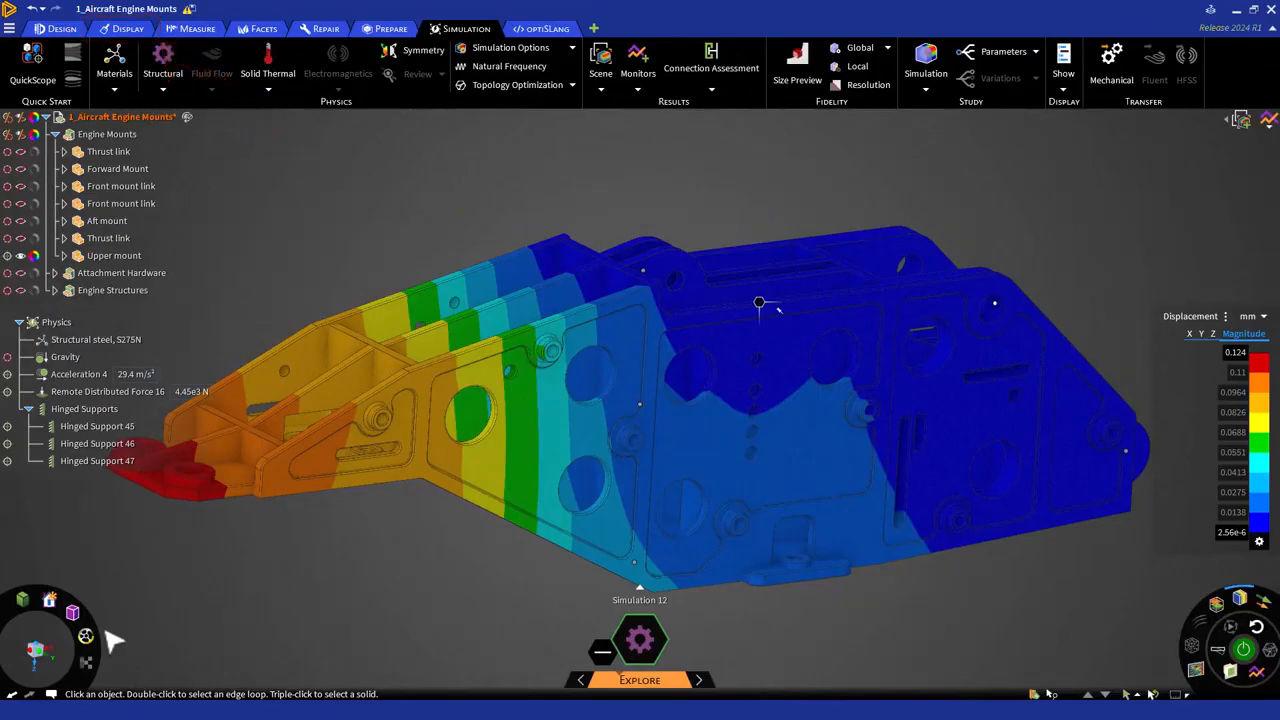
click(49, 599)
click(100, 511)
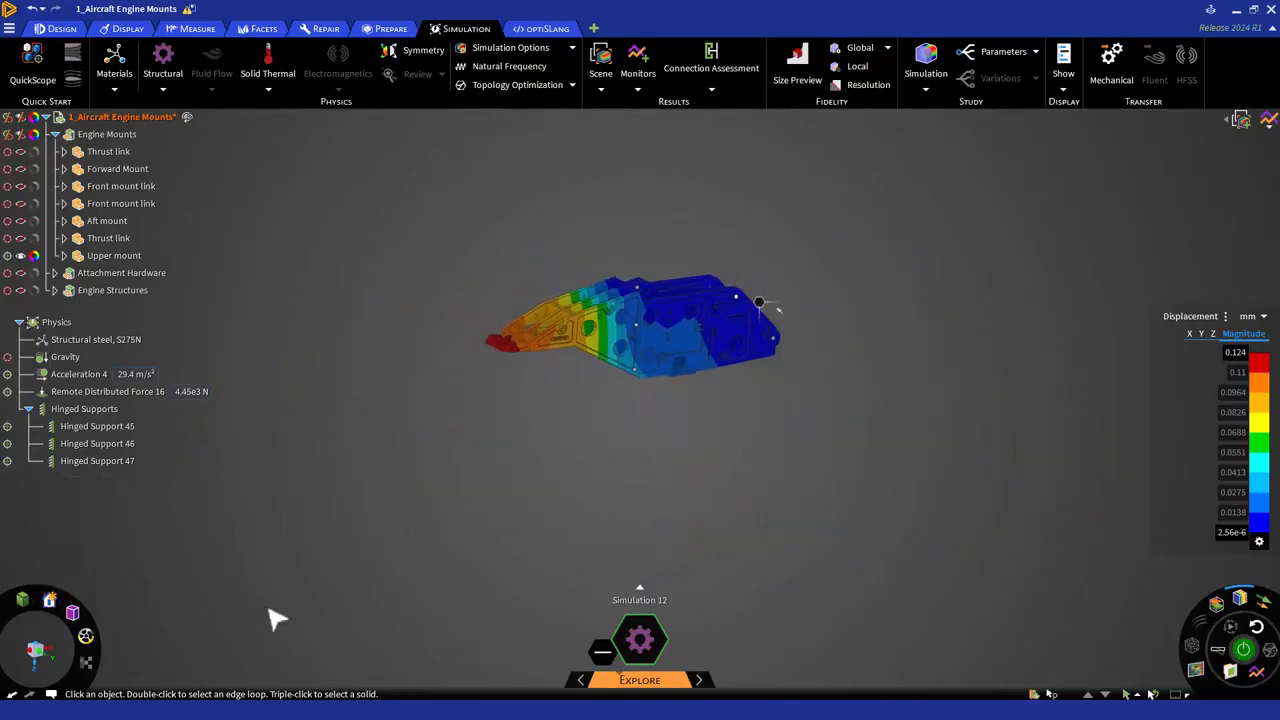
key(z)
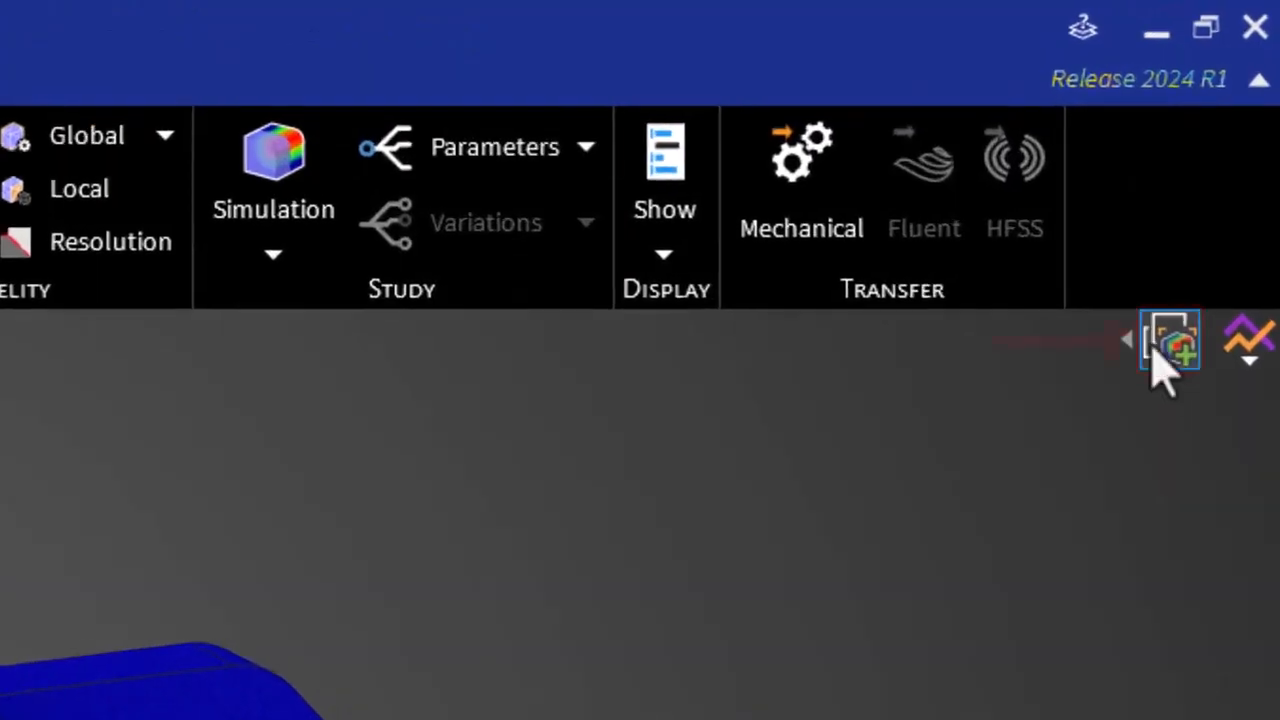
click(1166, 345)
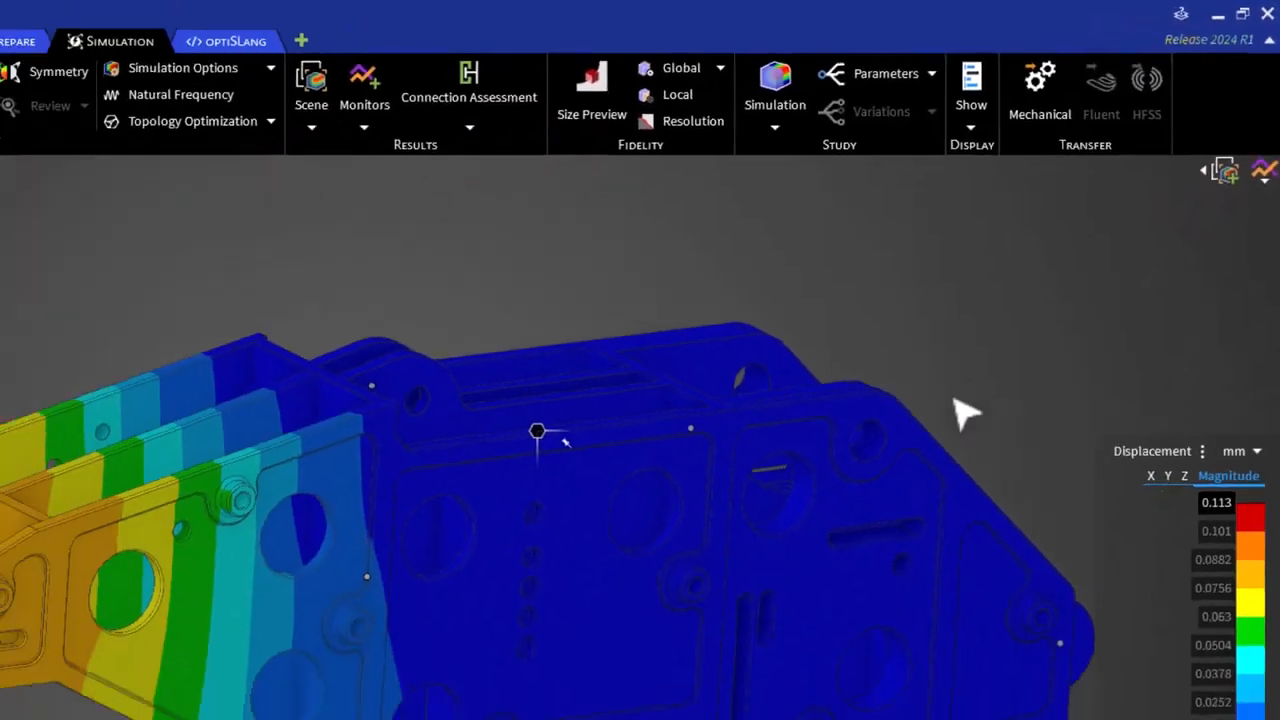
Switch the displayed result to Reaction Resultant from another viewing angle, and recall the saved displacement scene.
middle_drag(766, 297, 697, 453)
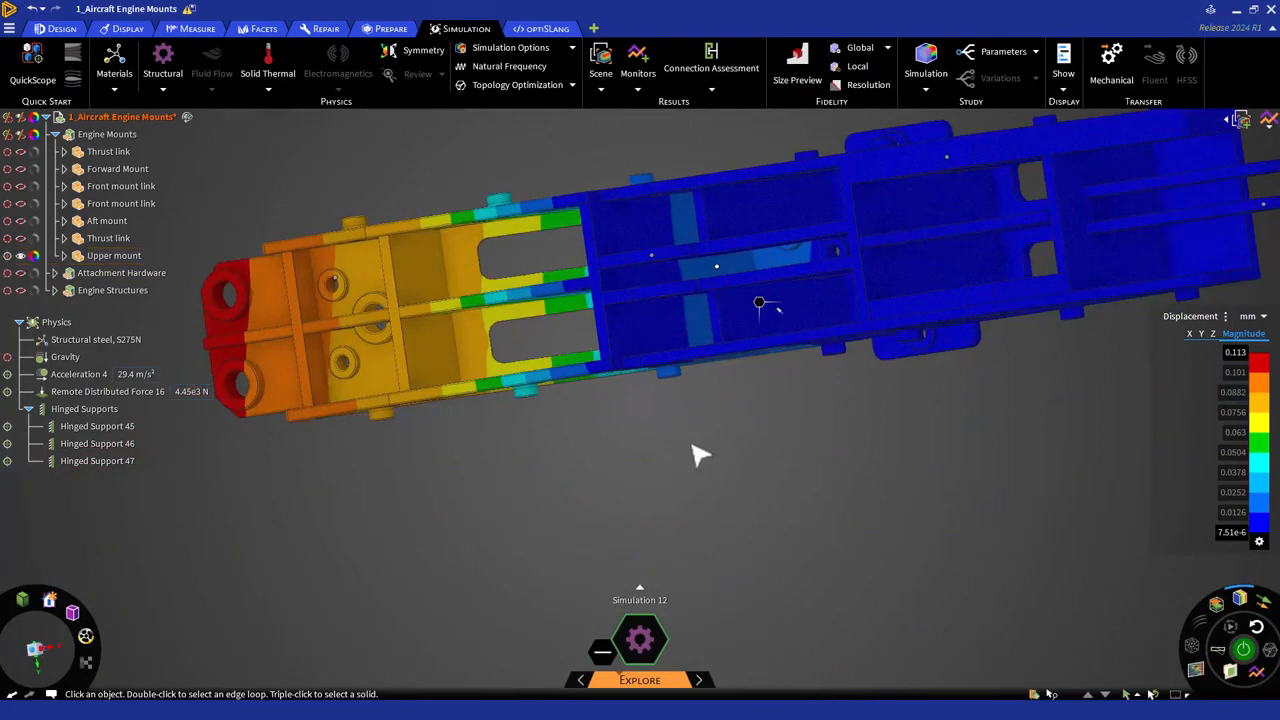
click(1225, 318)
click(1210, 401)
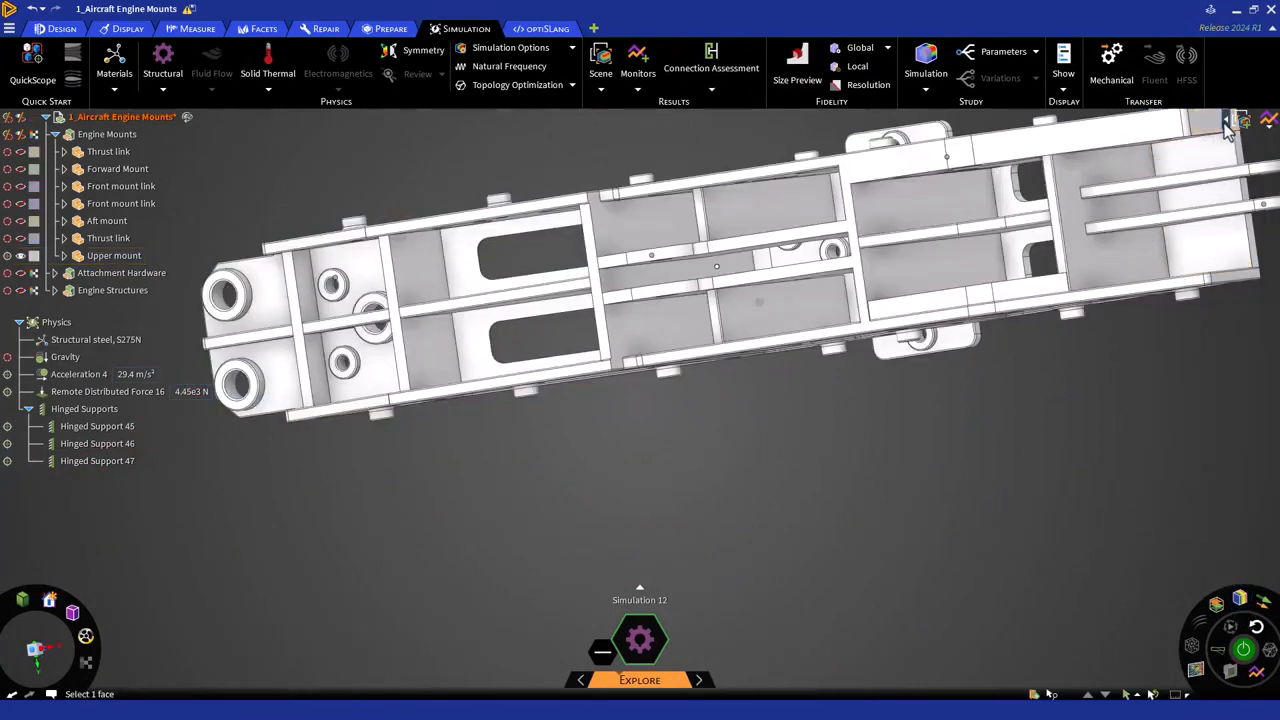
click(1190, 162)
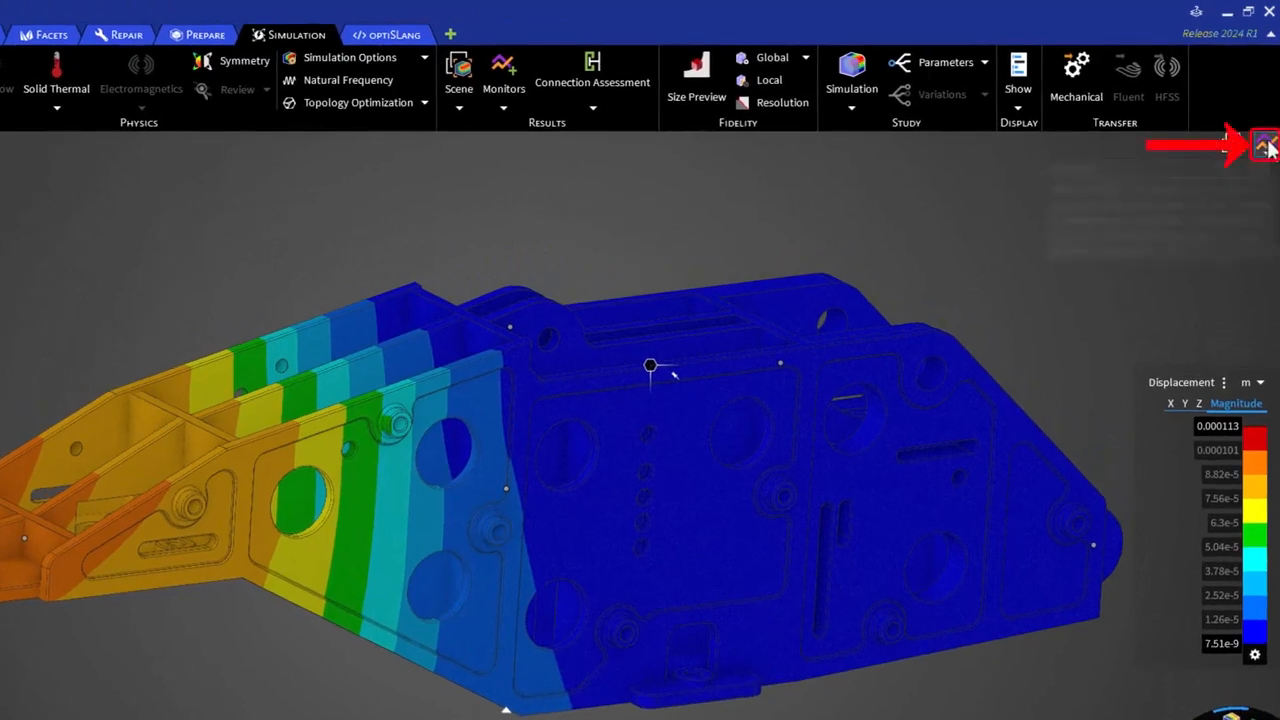
Show the monitor results, select the mount's large side face for a custom monitor, and review the available result variables.
click(1268, 120)
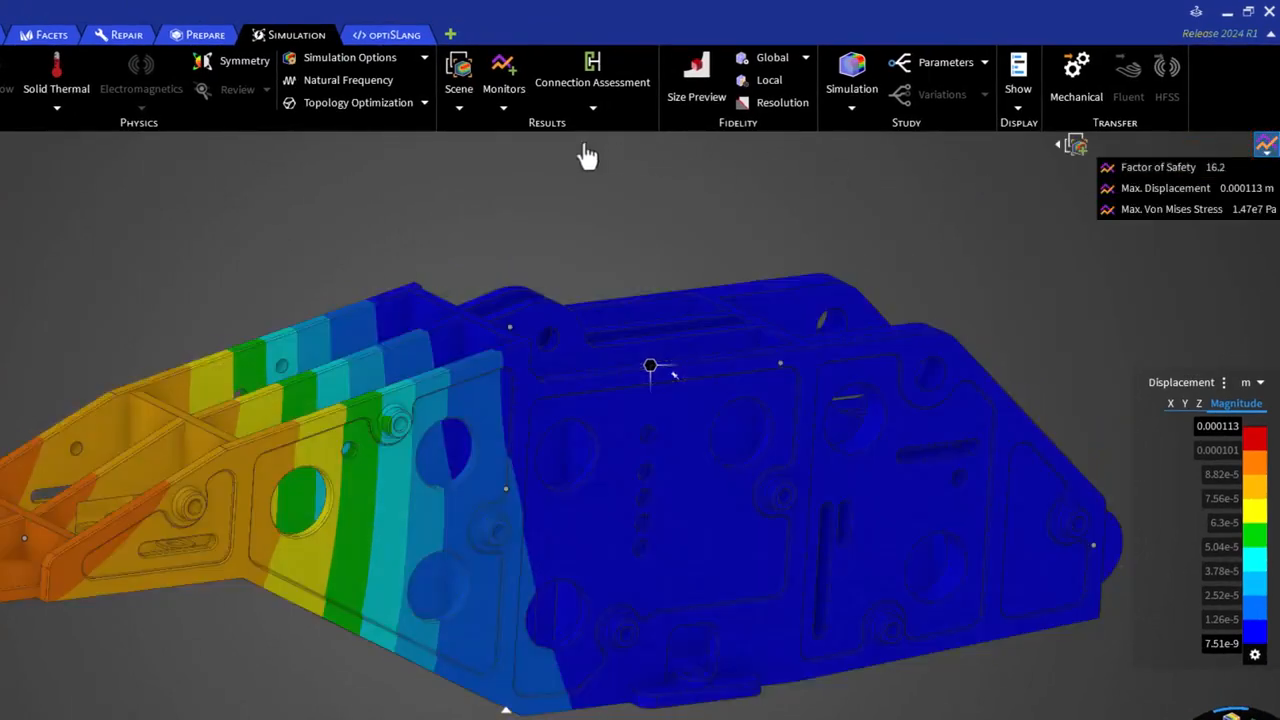
click(506, 84)
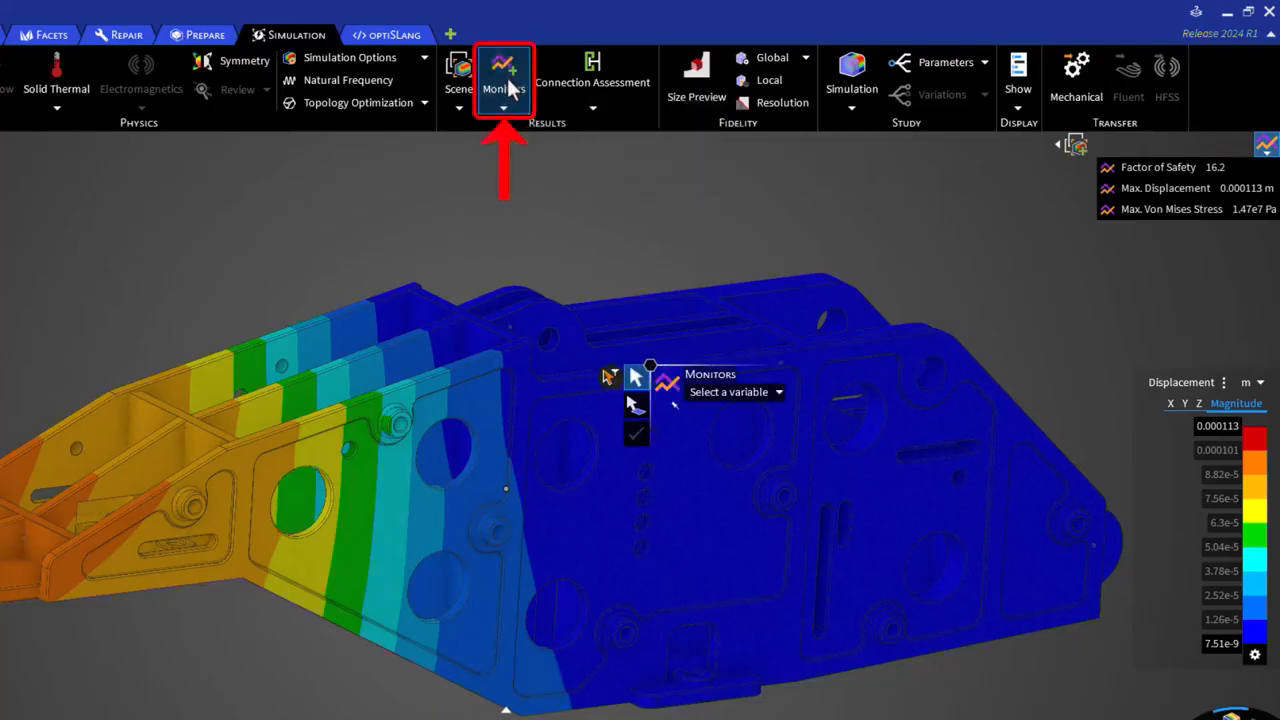
click(519, 409)
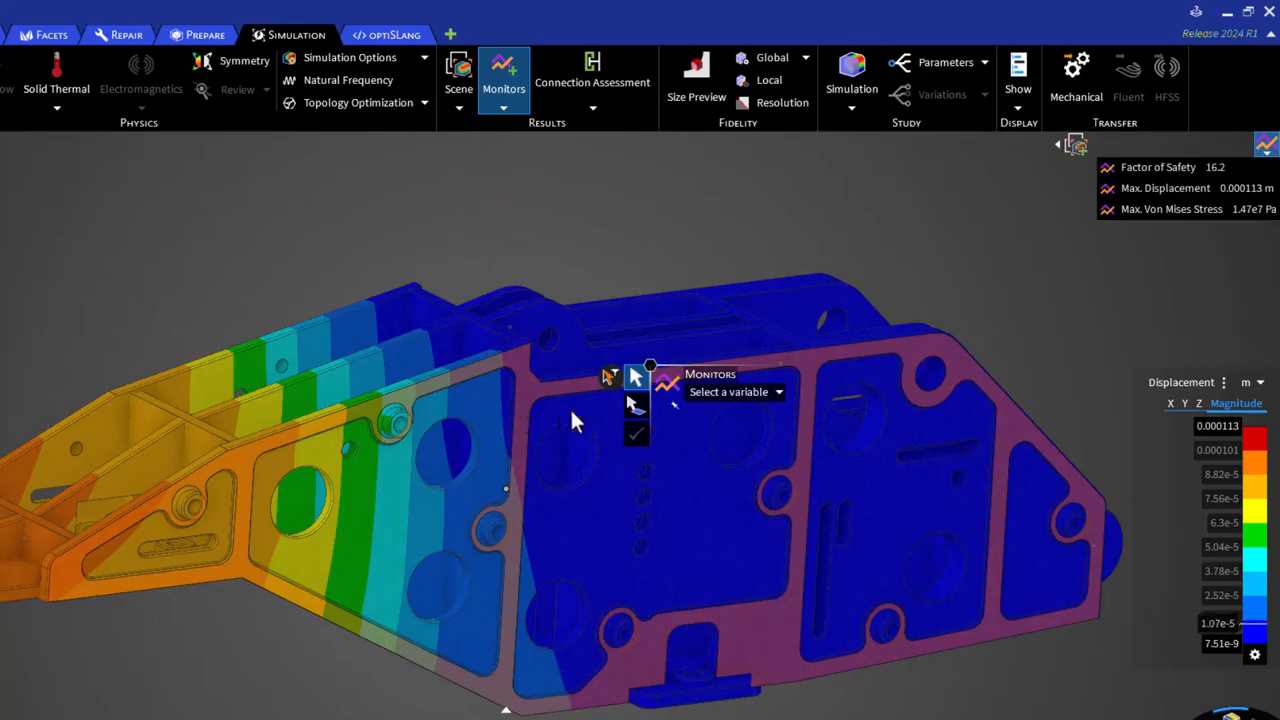
click(777, 395)
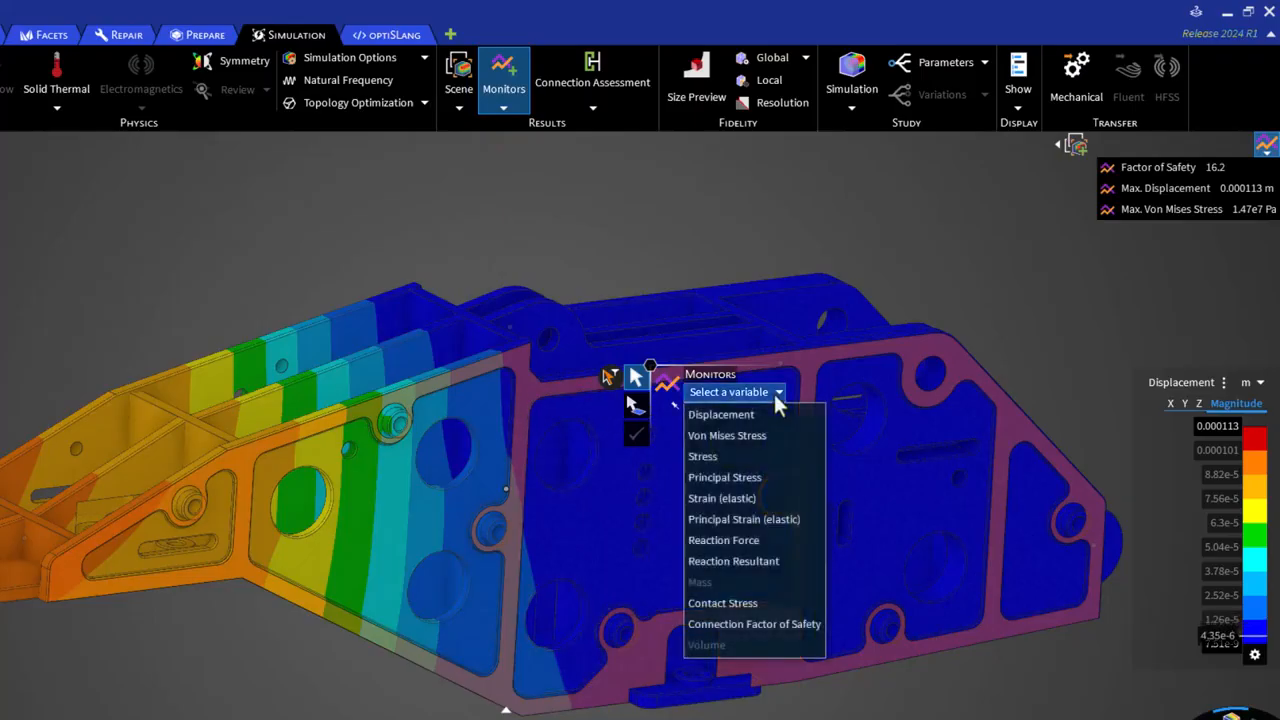
click(775, 394)
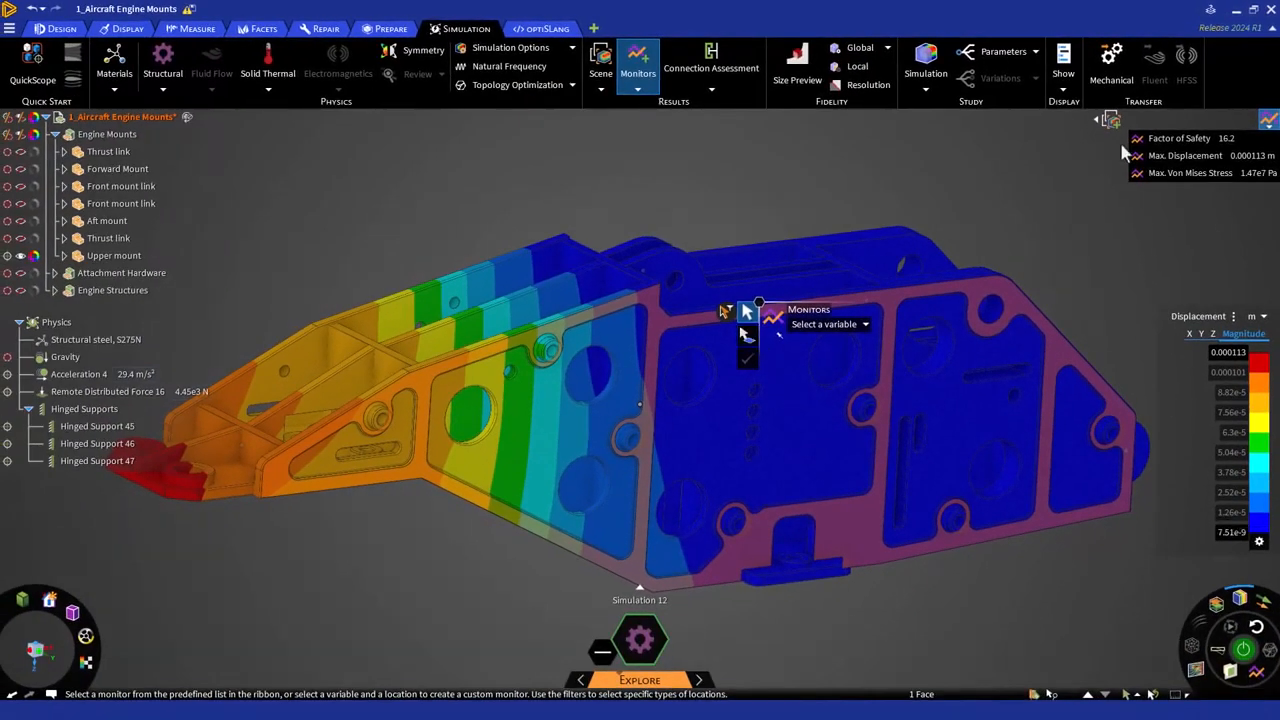
Open the Factor of Safety monitor chart and enable its minimum limit, maximum limit and target.
click(1176, 140)
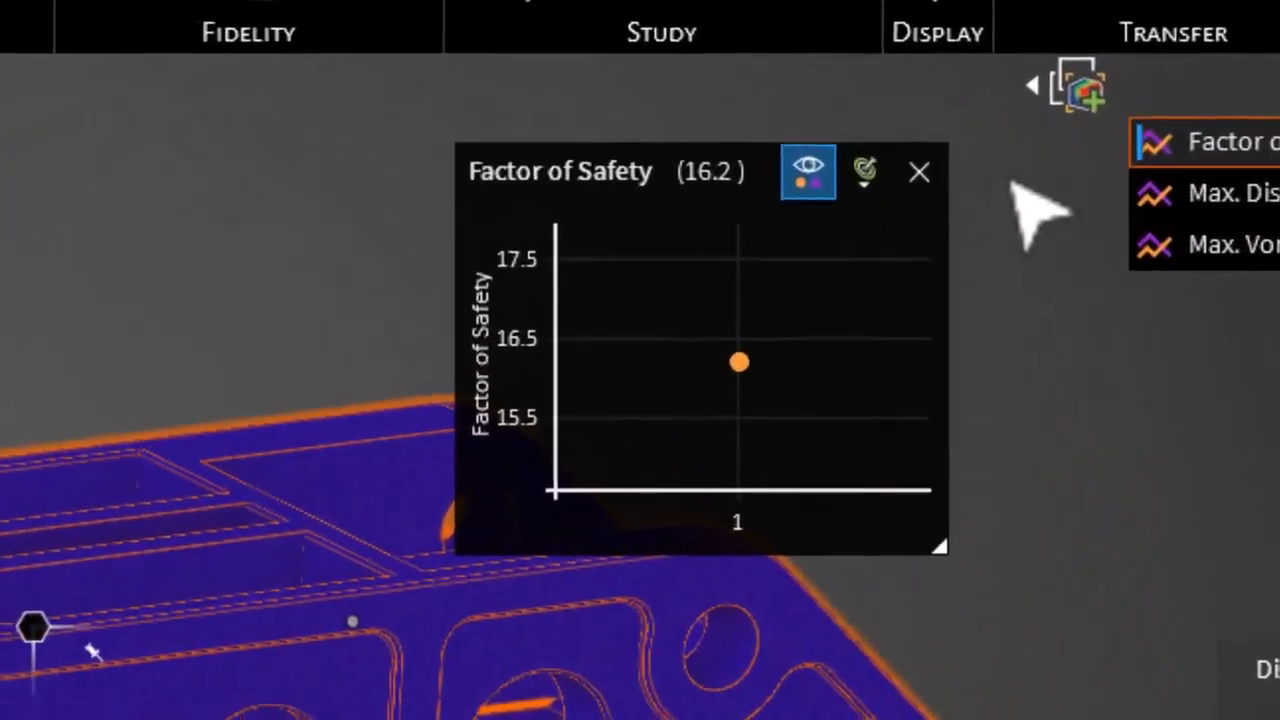
click(869, 189)
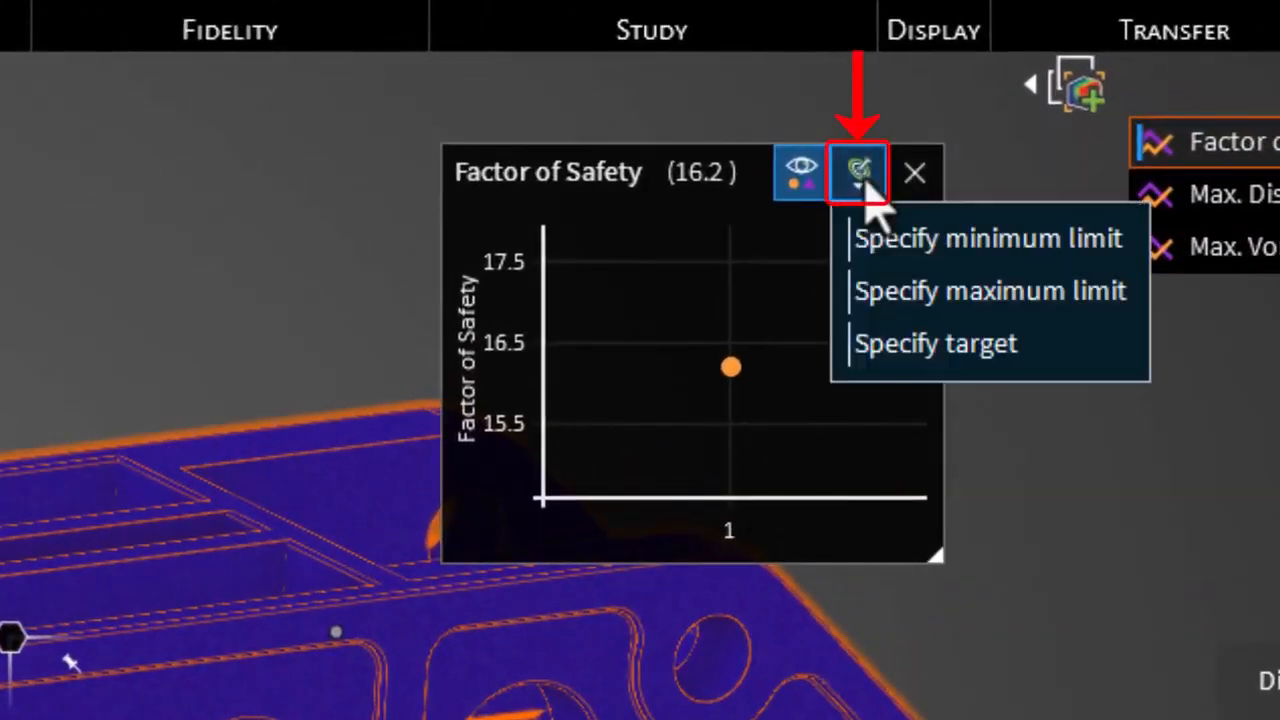
click(966, 240)
click(966, 291)
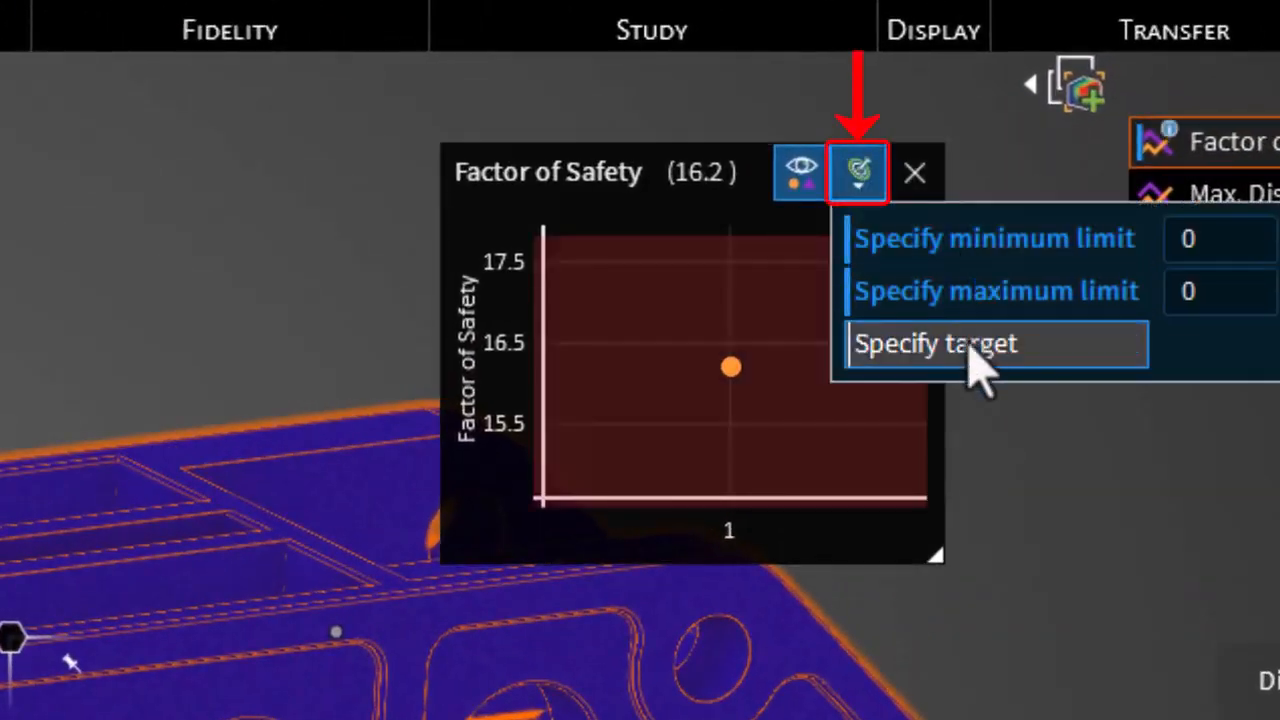
click(968, 346)
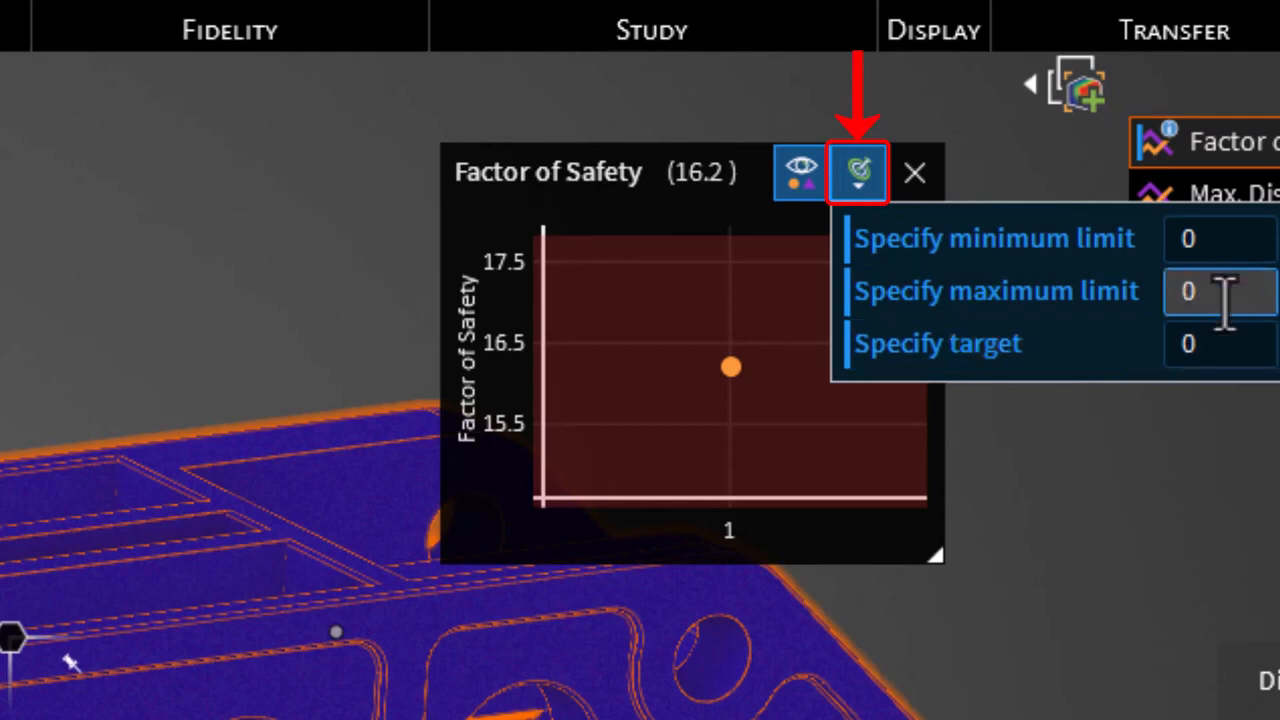
Set the Factor of Safety minimum limit to 10, maximum limit to 30 and target to 20.
click(1228, 245)
click(1228, 242)
text(10)
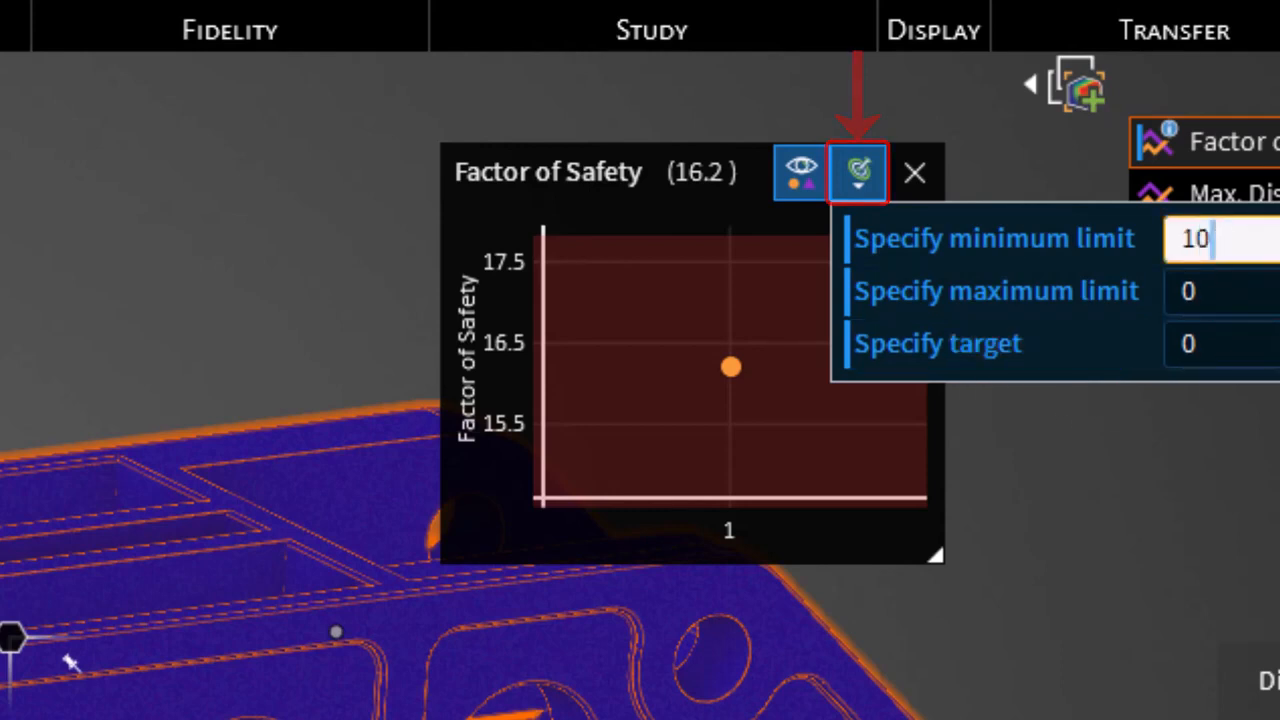
click(1229, 290)
text(30)
click(1229, 344)
text(20)
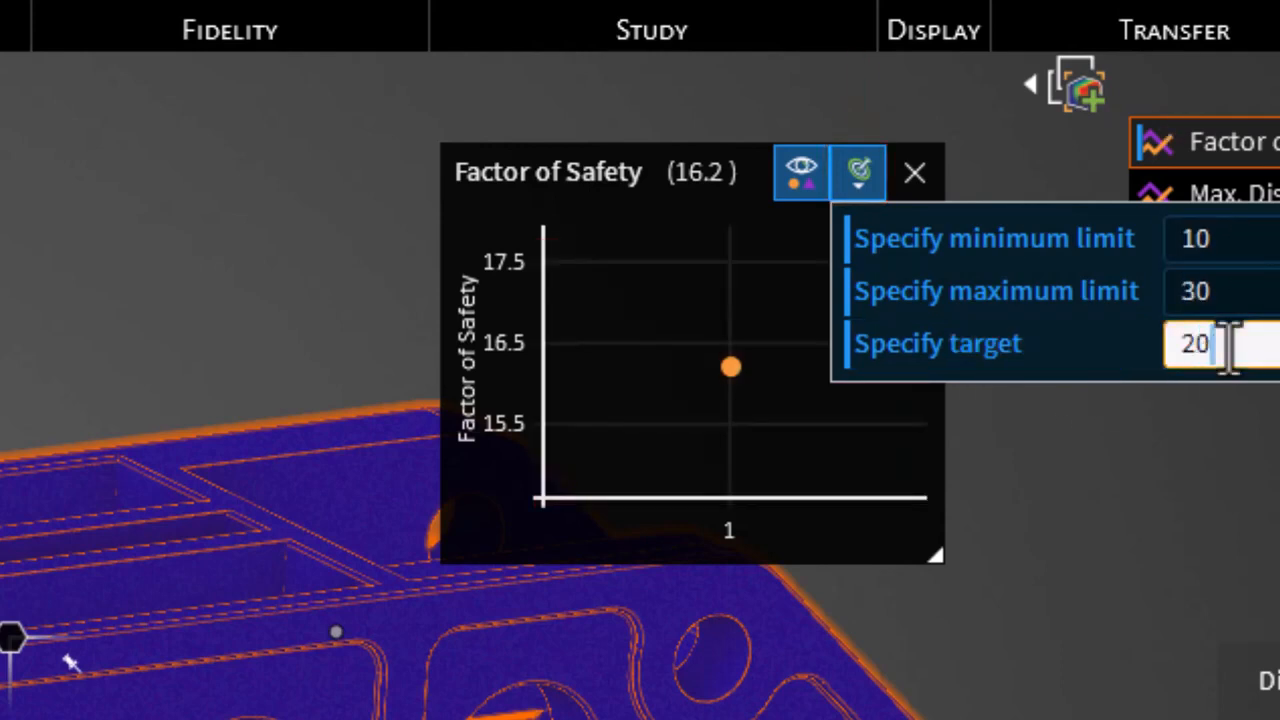
key(Return)
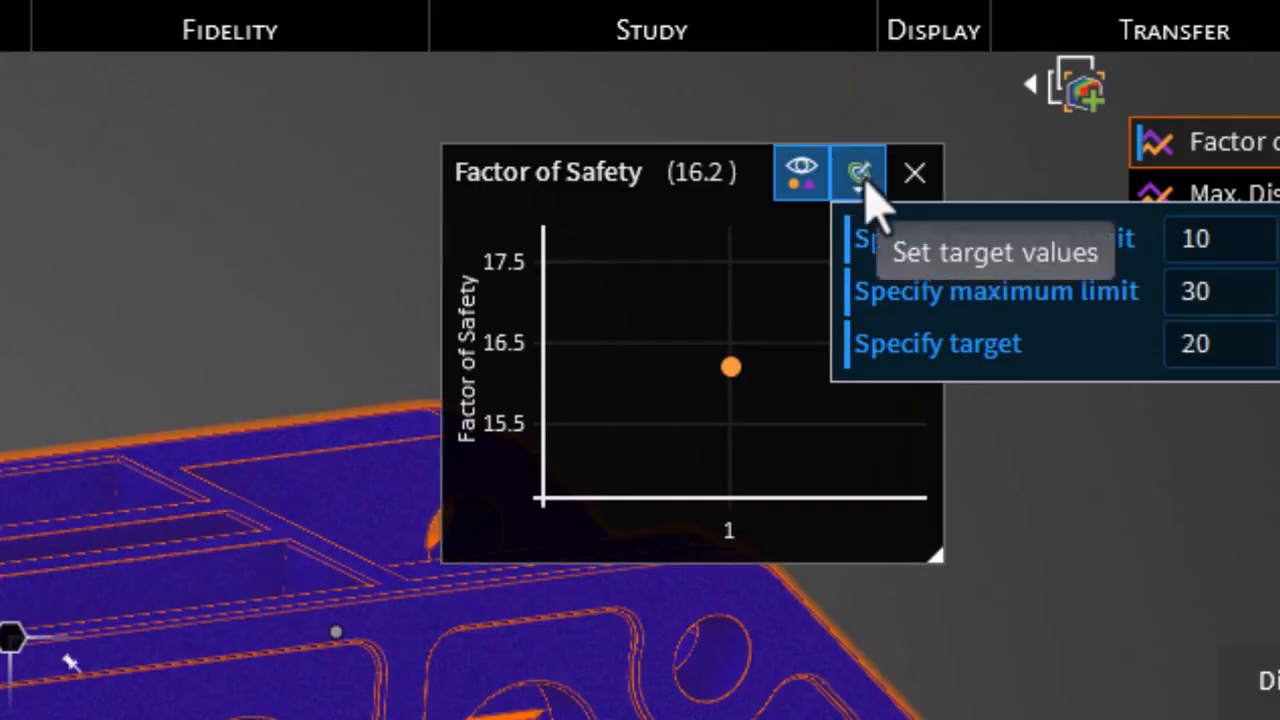
click(861, 174)
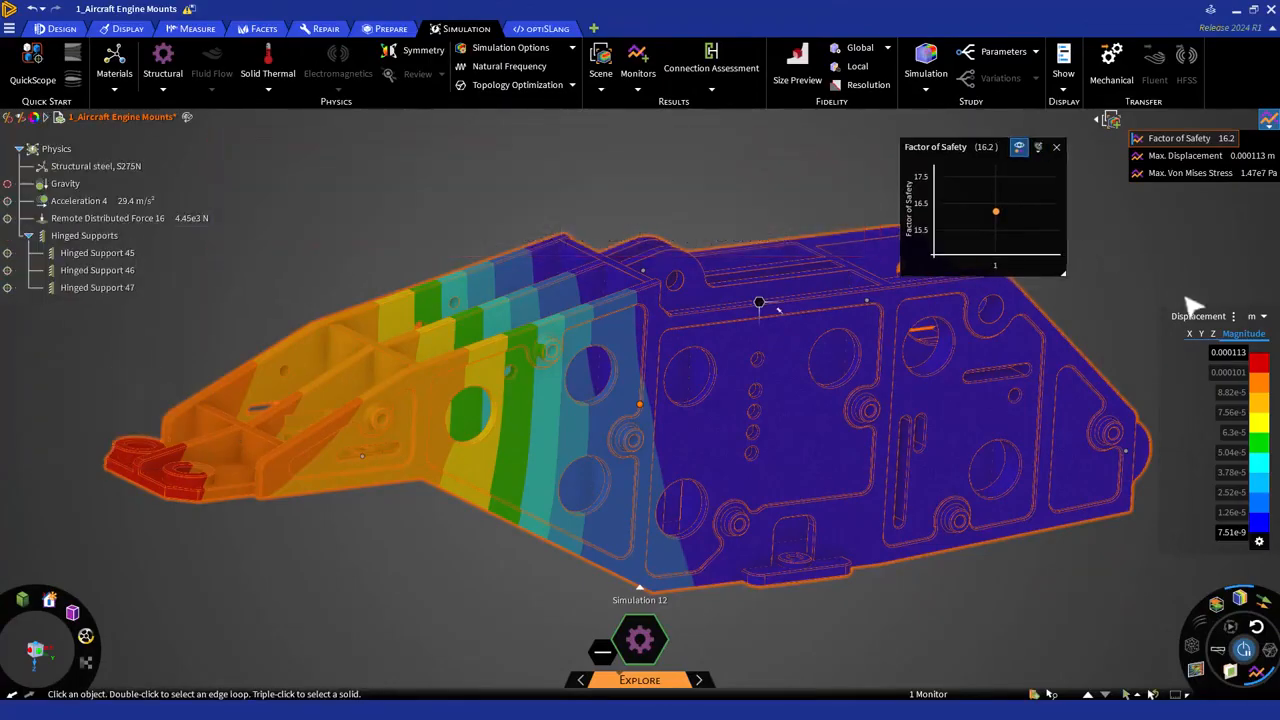
Change the result contours displayed on the upper mount to Stress.
click(1228, 318)
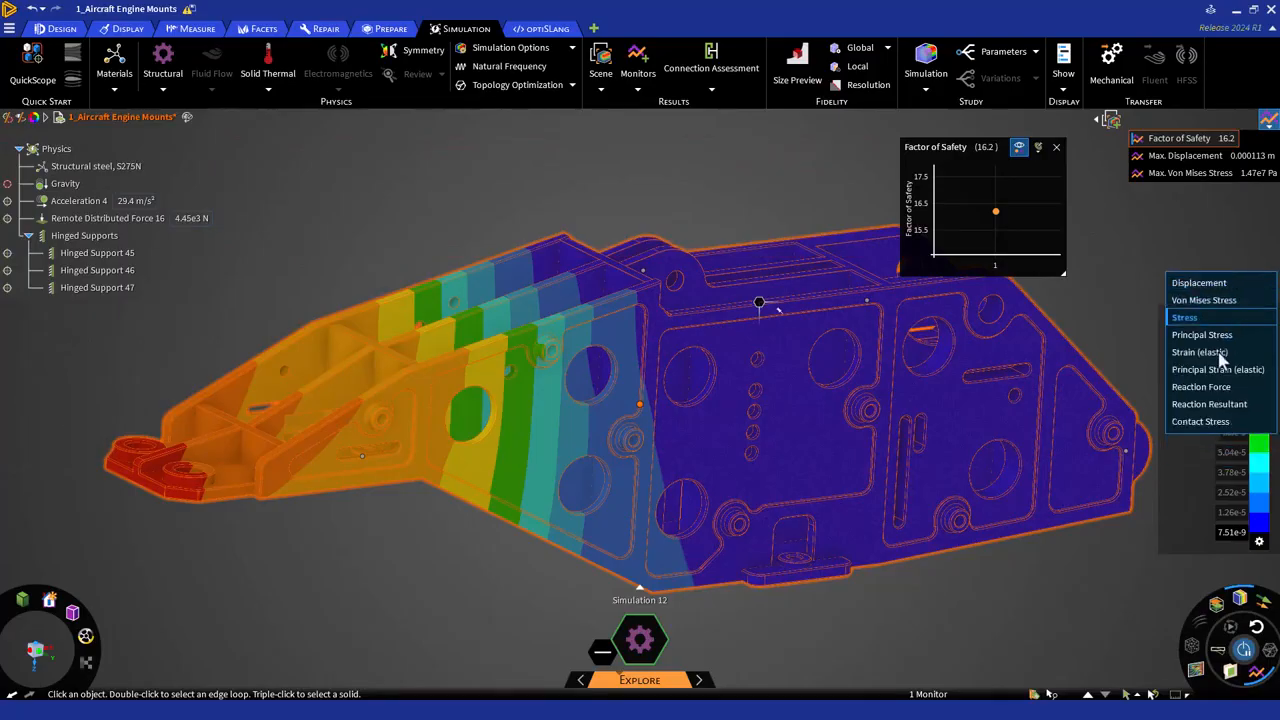
click(1186, 317)
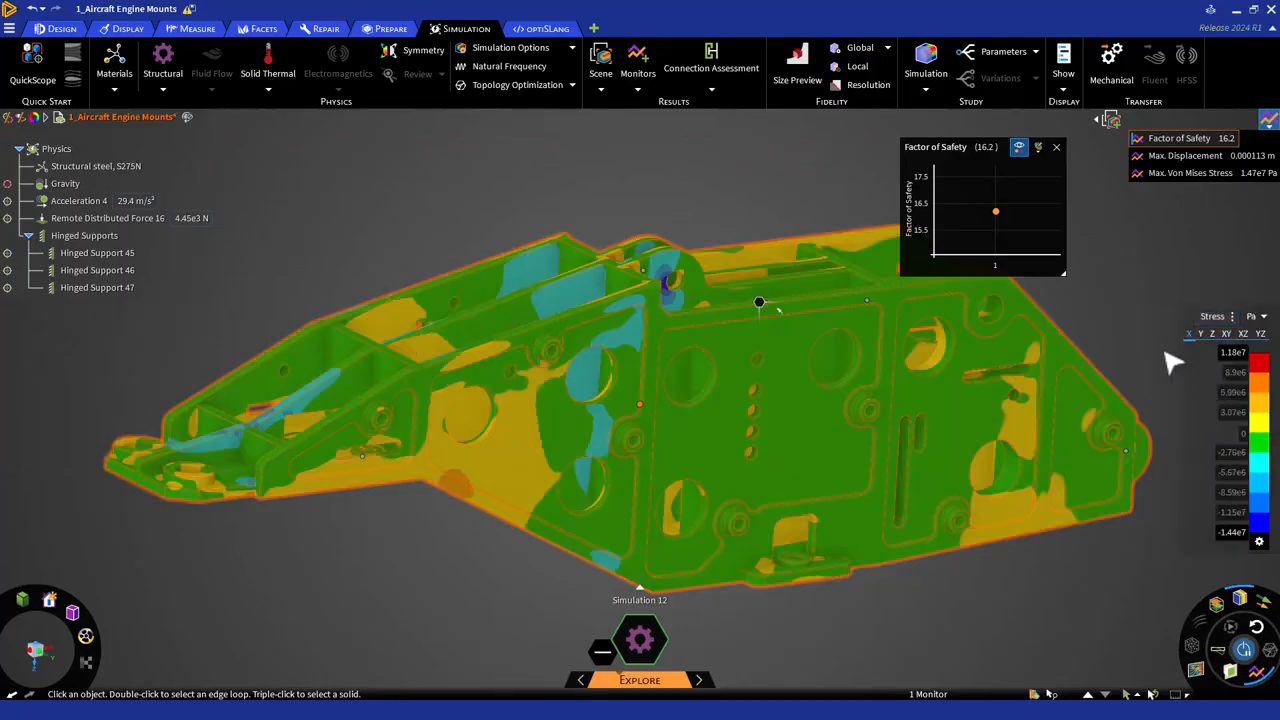
scroll(1172, 362, down, 10)
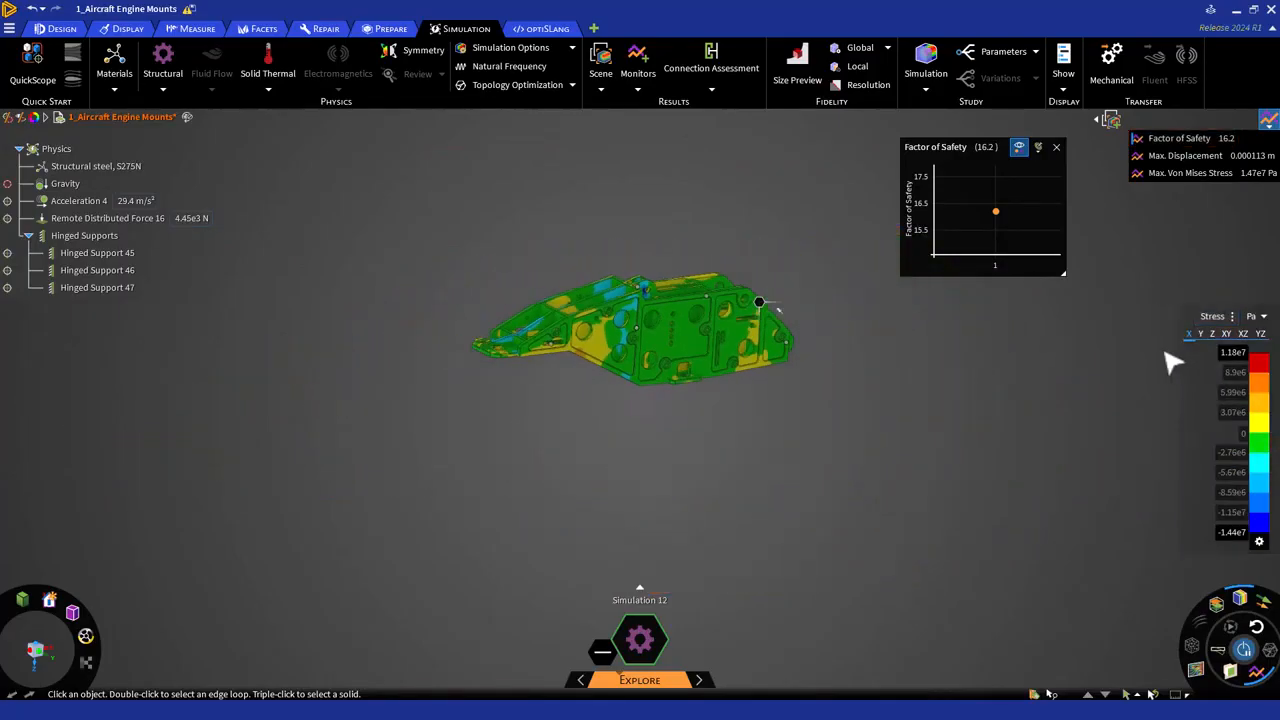
scroll(1172, 362, up, 3)
scroll(1172, 362, up, 8)
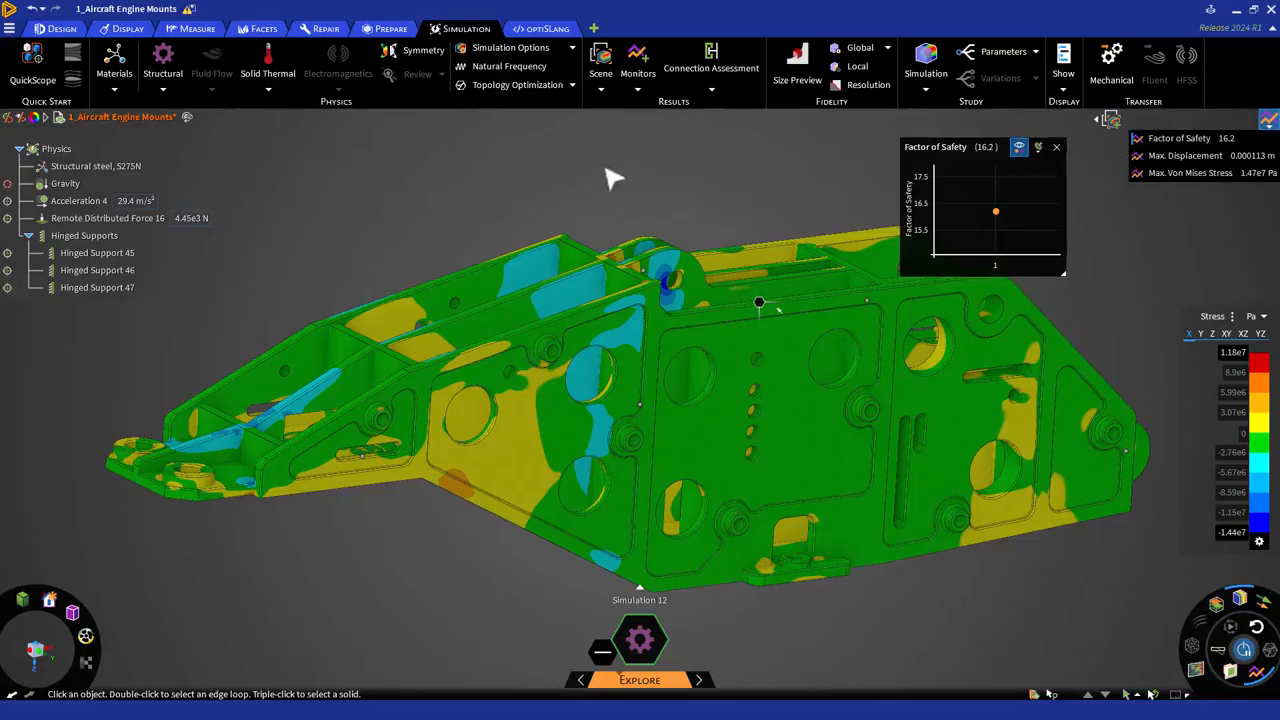
Change the upper mount body's material from structural steel to Aluminum alloy, wrought, 6061, T6.
click(118, 68)
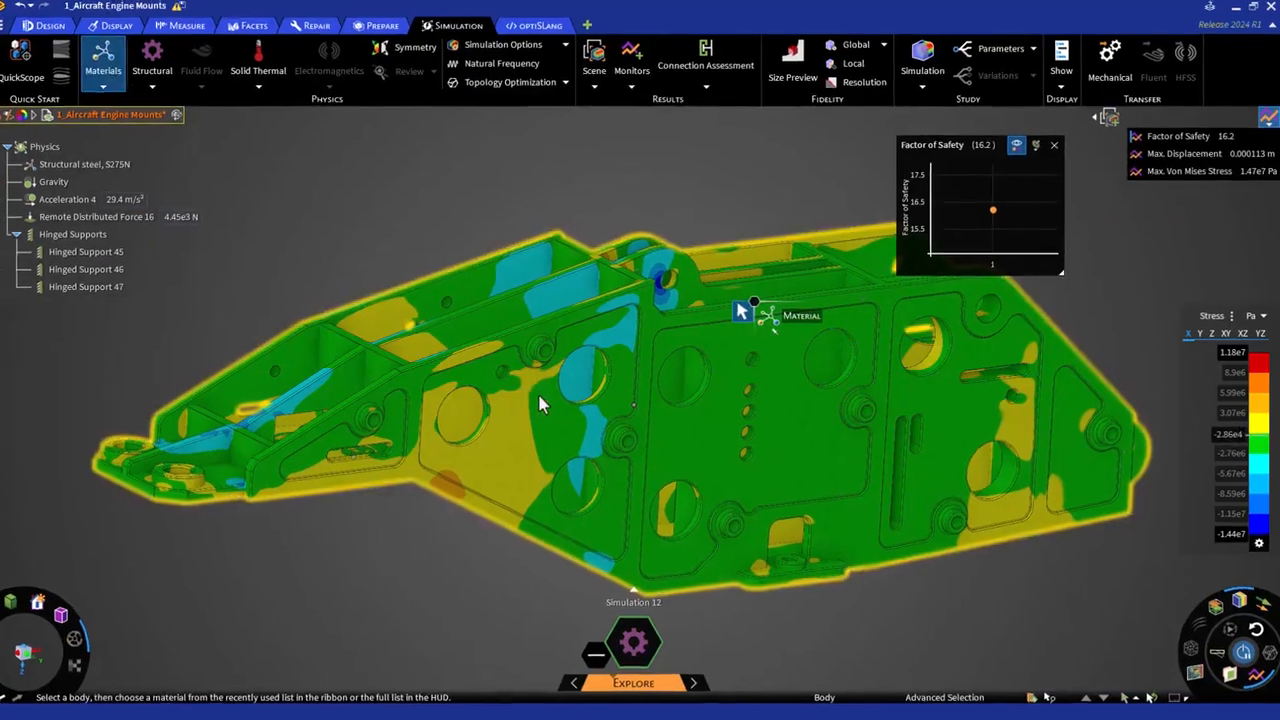
click(540, 398)
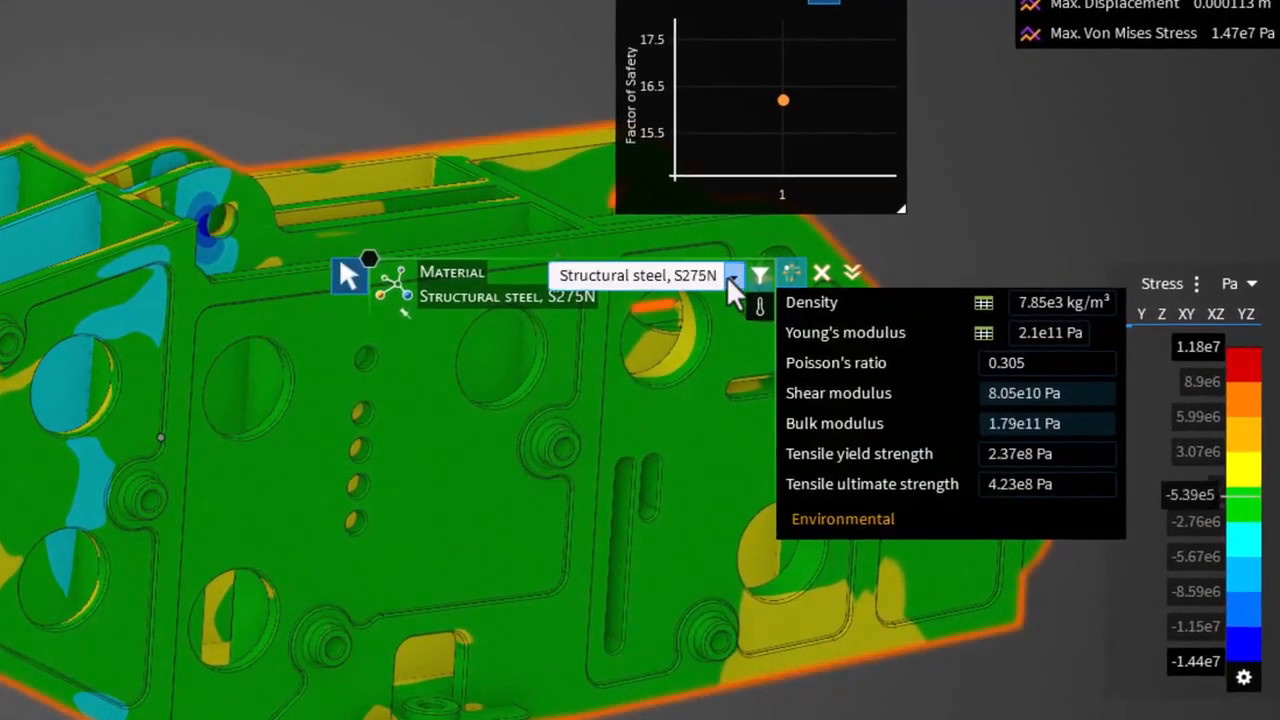
click(774, 283)
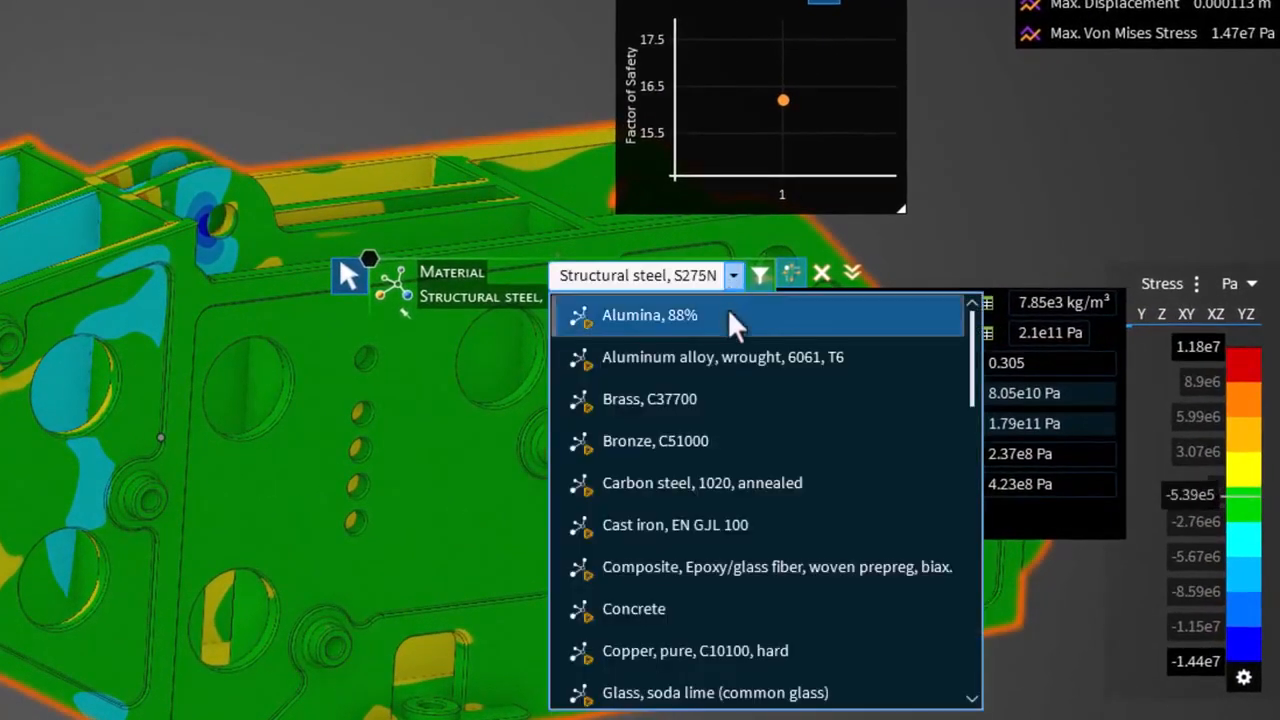
click(744, 376)
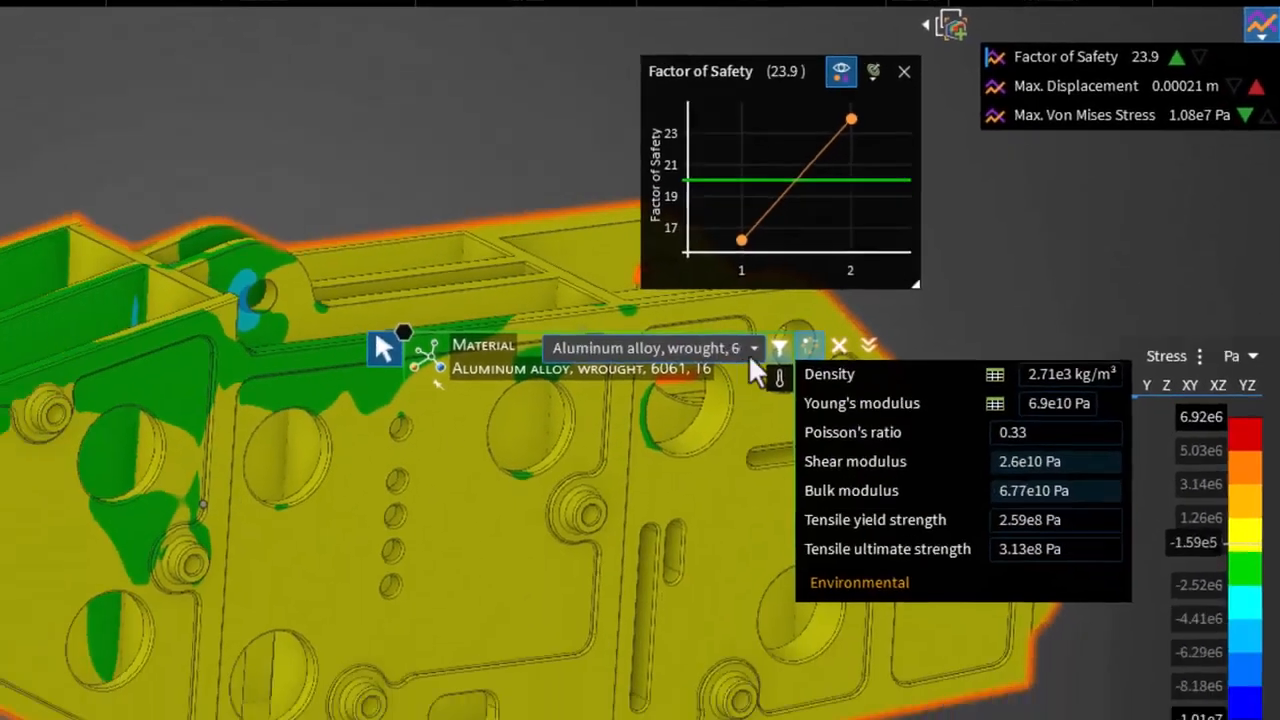
Review the alternative materials offered for the mount, including Carbon steel, 1020, annealed.
click(790, 285)
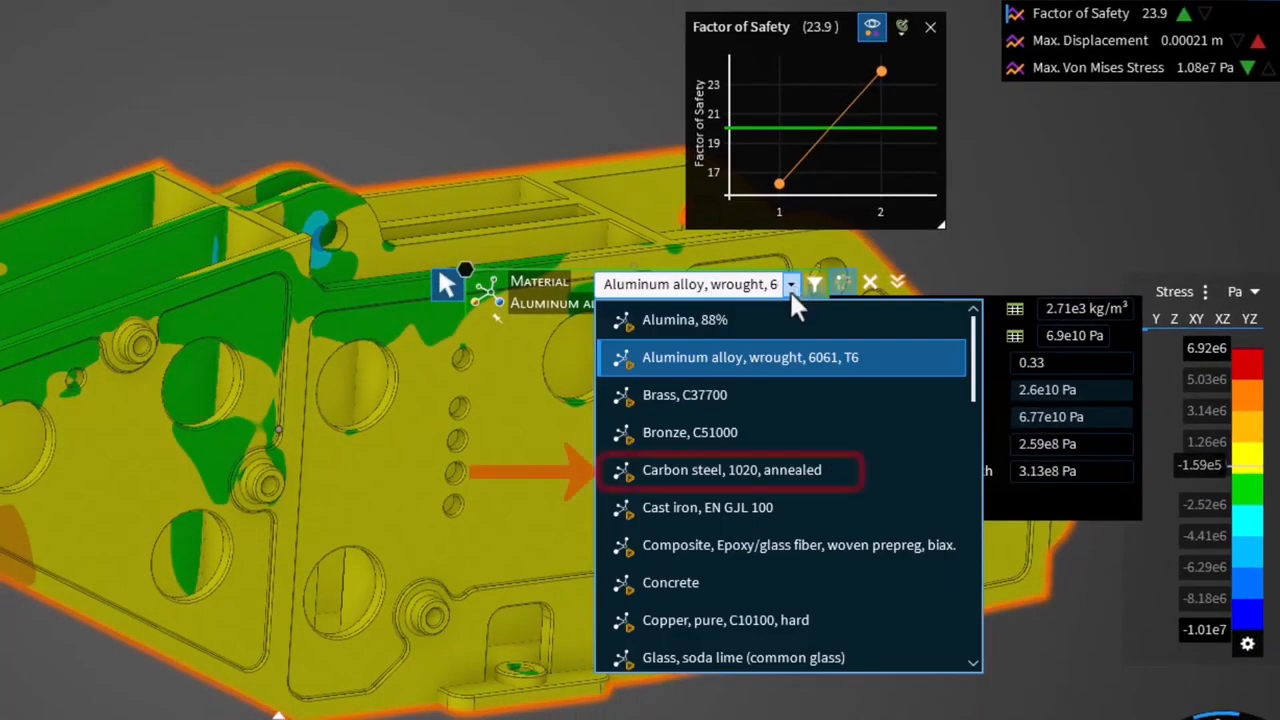
click(774, 468)
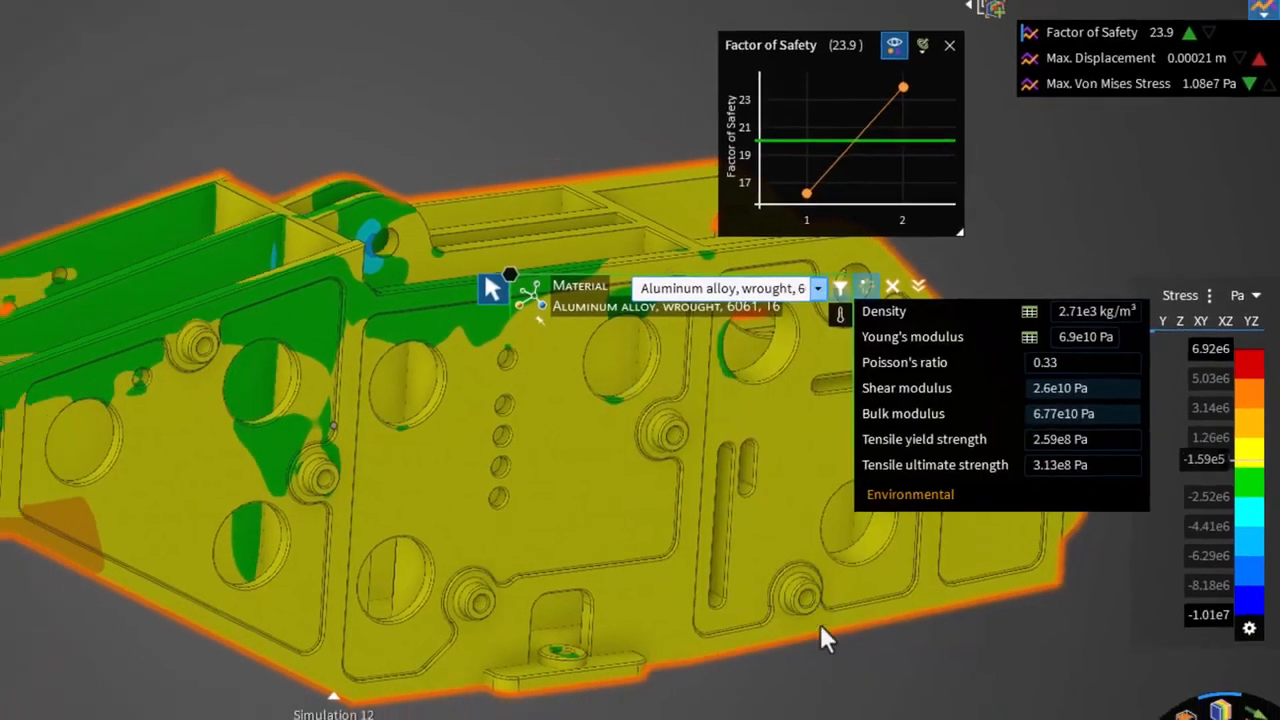